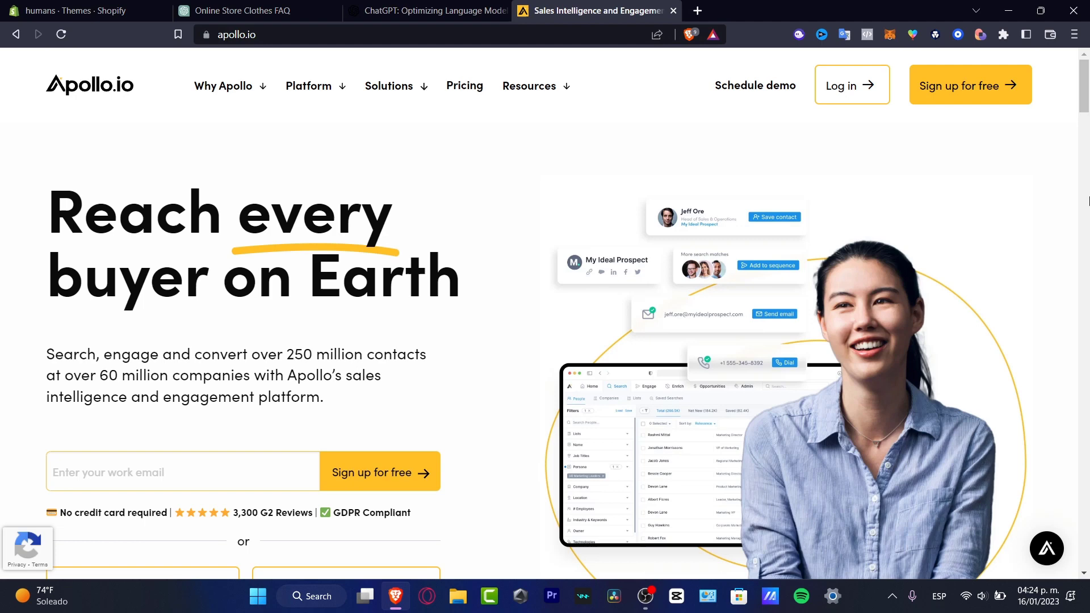
- Open Apollo.io's 'Sign up for free' page and choose 'Sign up with Microsoft'
click(1025, 100)
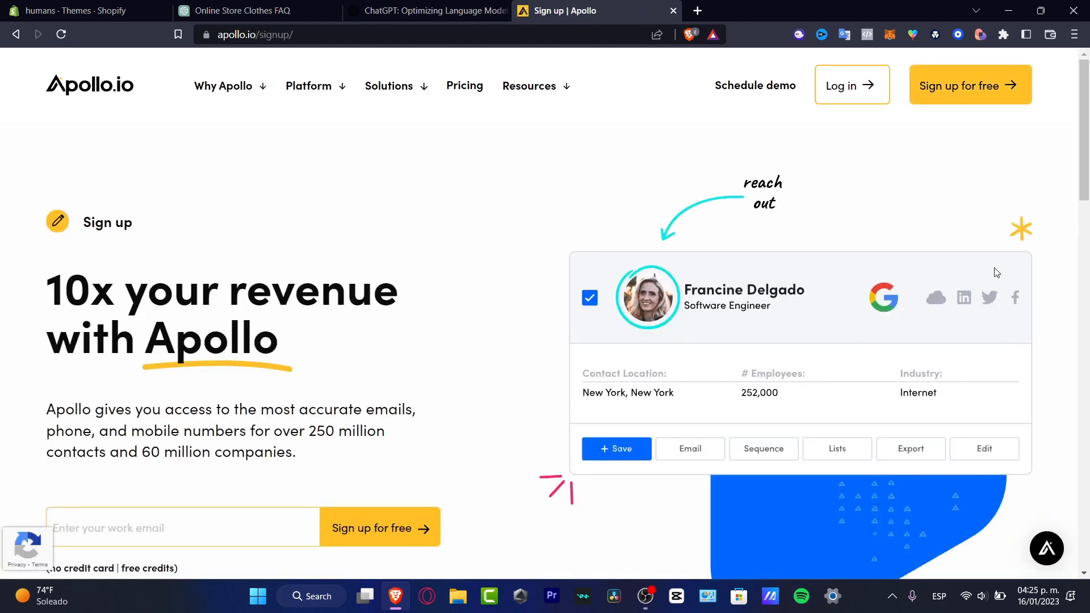
scroll(999, 273, down, 3)
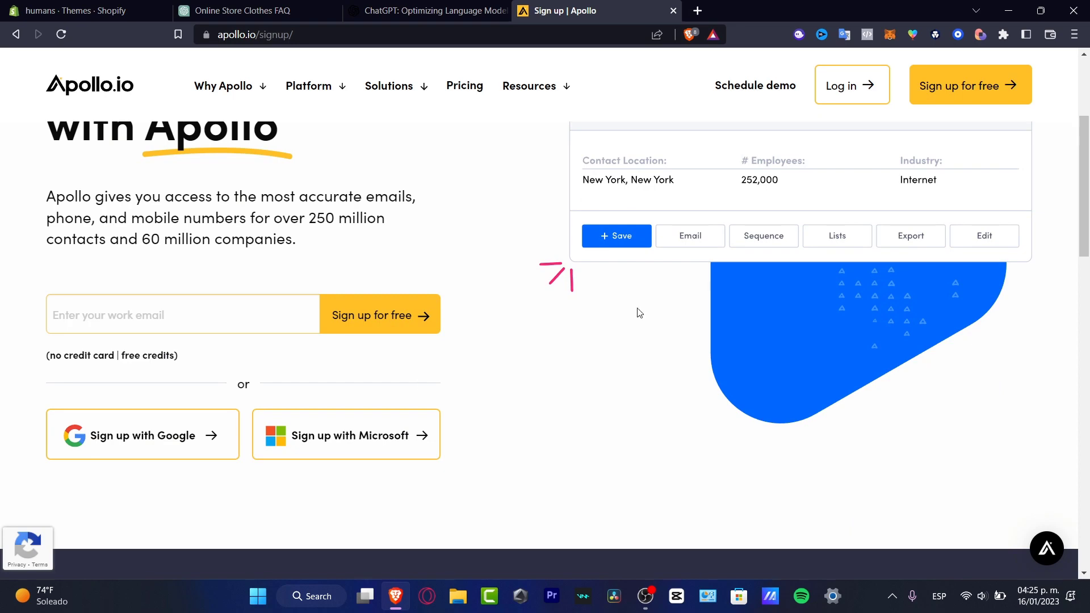
scroll(685, 261, up, 3)
scroll(788, 327, down, 3)
click(340, 445)
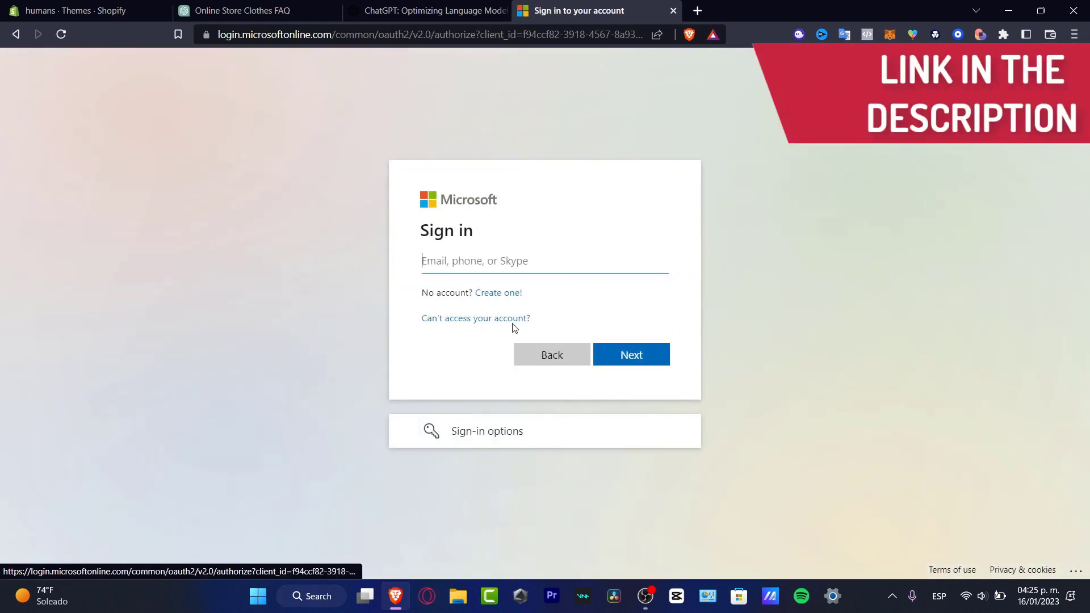
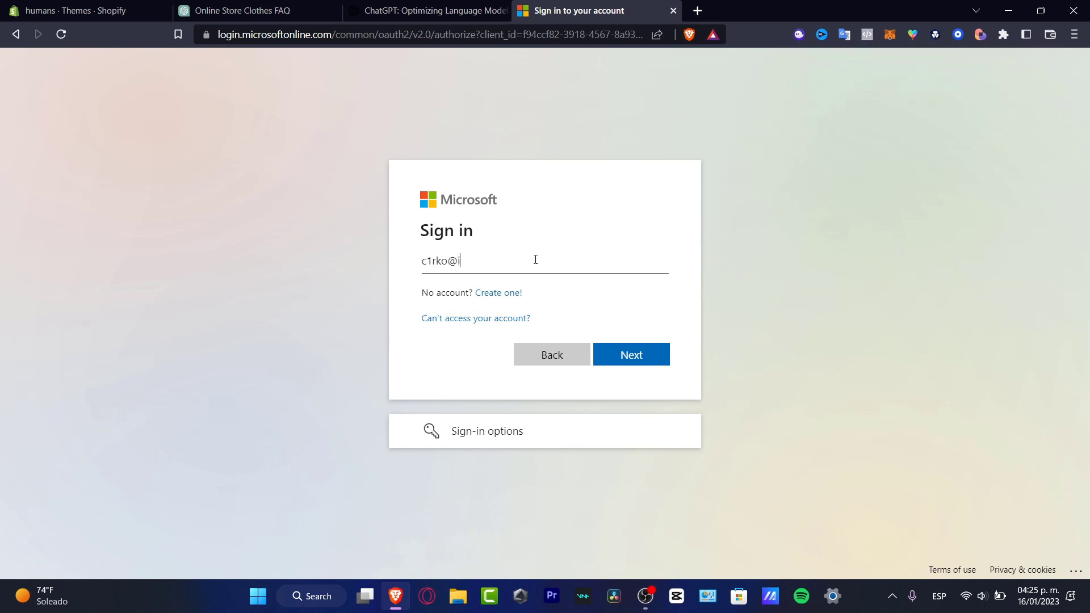
- Enter the Microsoft account e-mail, fixing a typo, and accept Apollo's requested permissions
key(Return)
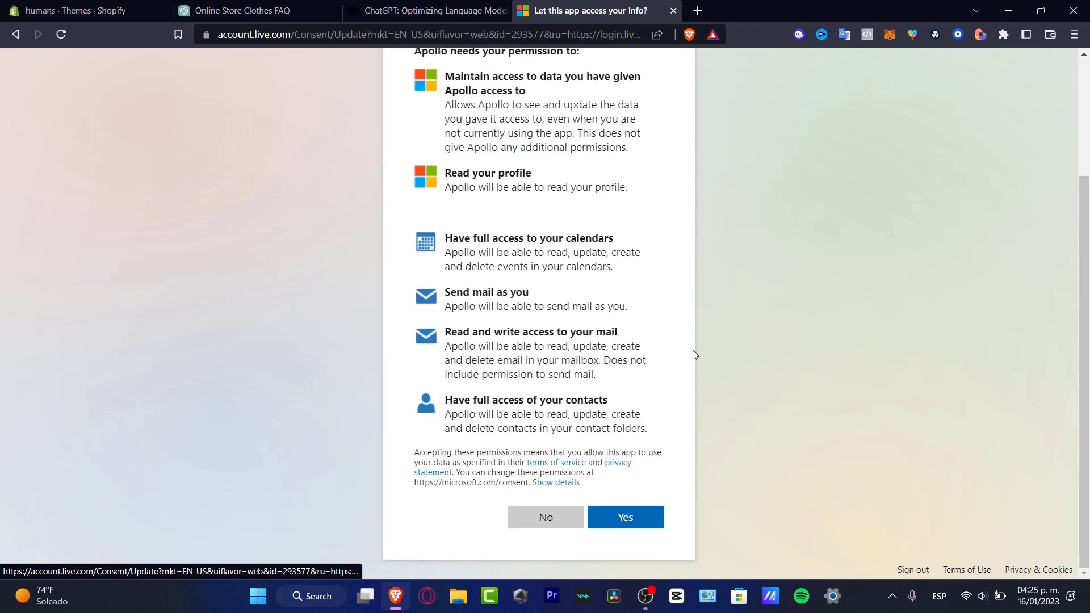
click(627, 516)
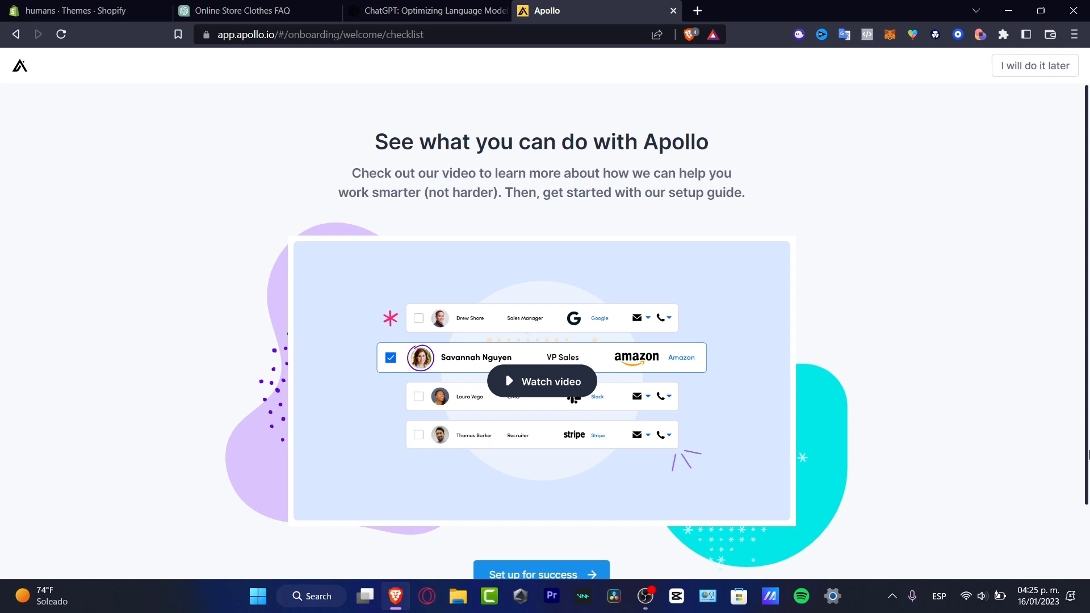
- Open the quick setup guide and expand the Save first lead, Engage with your leads, Add leads to sequence and Activate sequence steps
scroll(986, 375, down, 2)
click(553, 493)
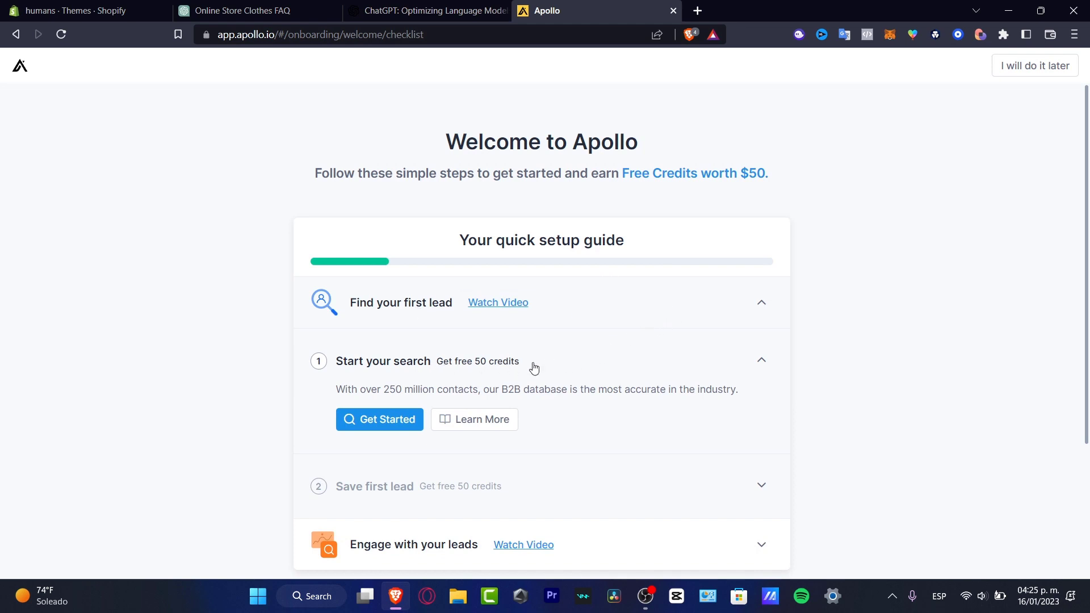
scroll(525, 360, down, 3)
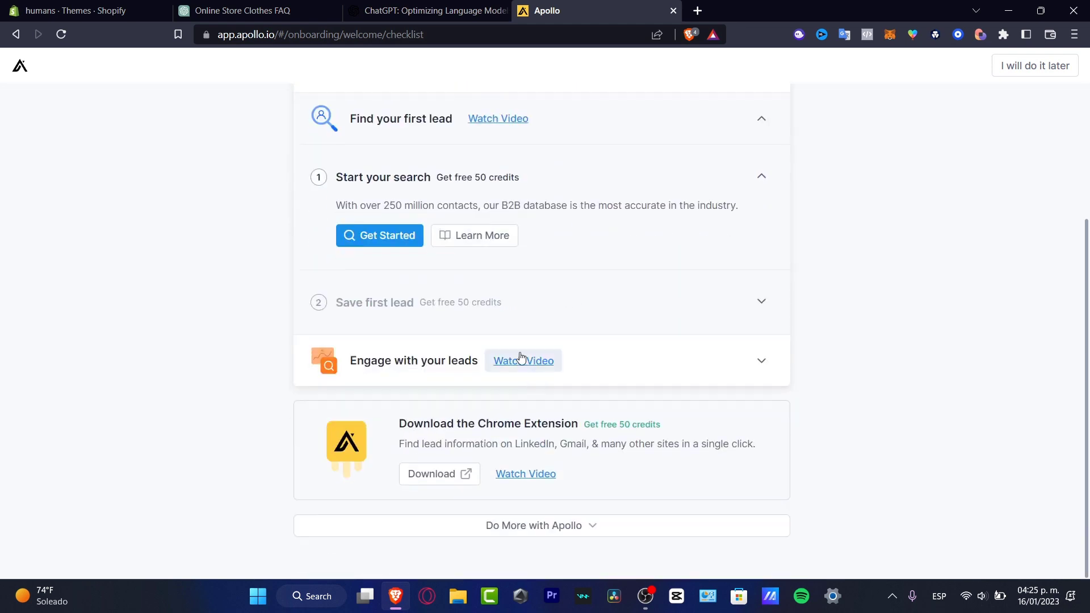
click(404, 318)
click(444, 361)
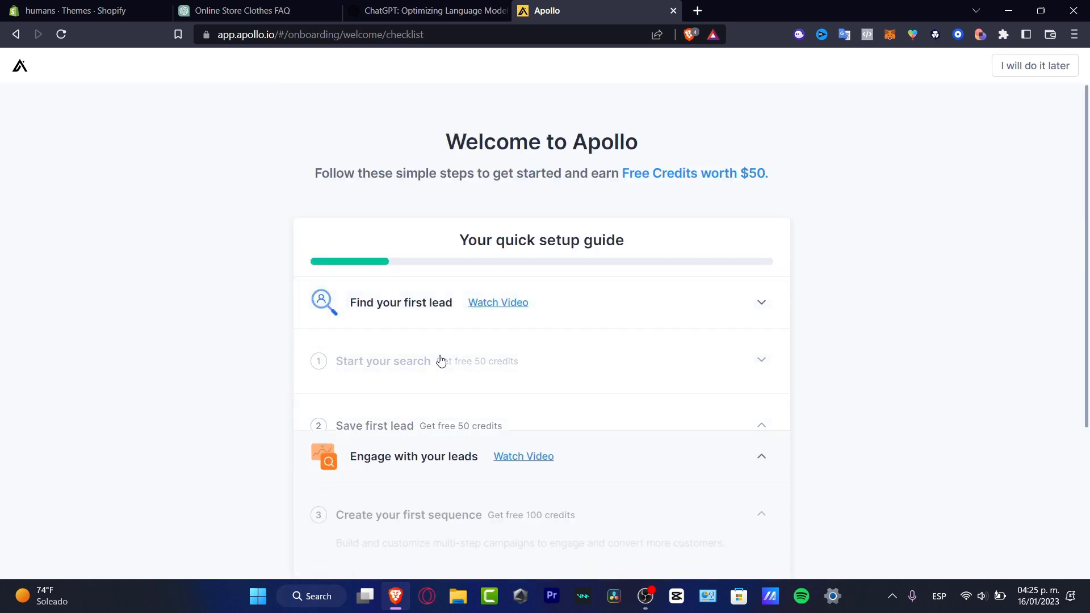
scroll(587, 411, down, 3)
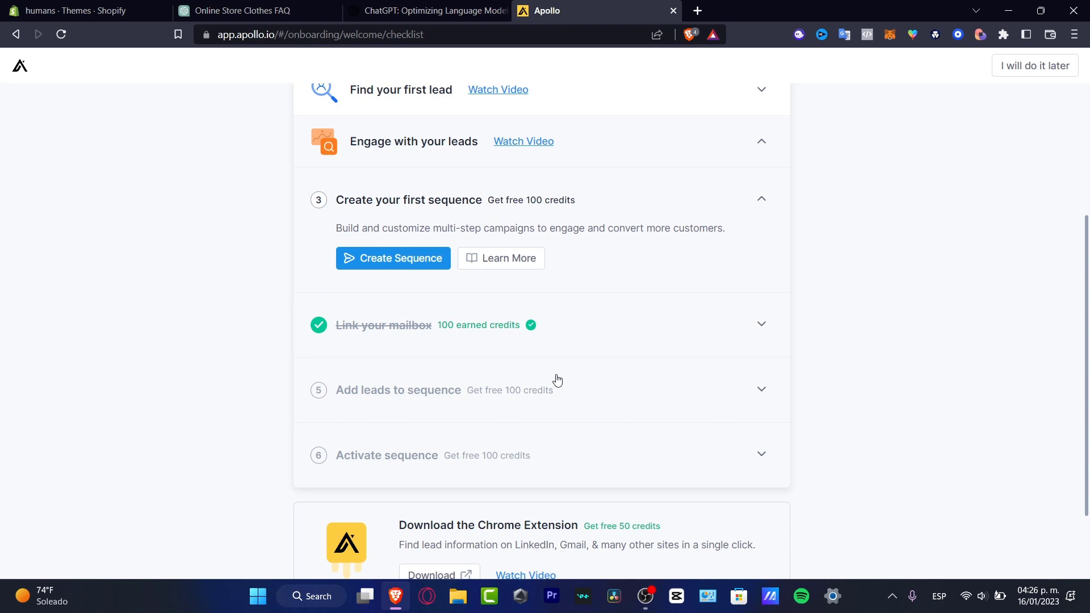
click(562, 397)
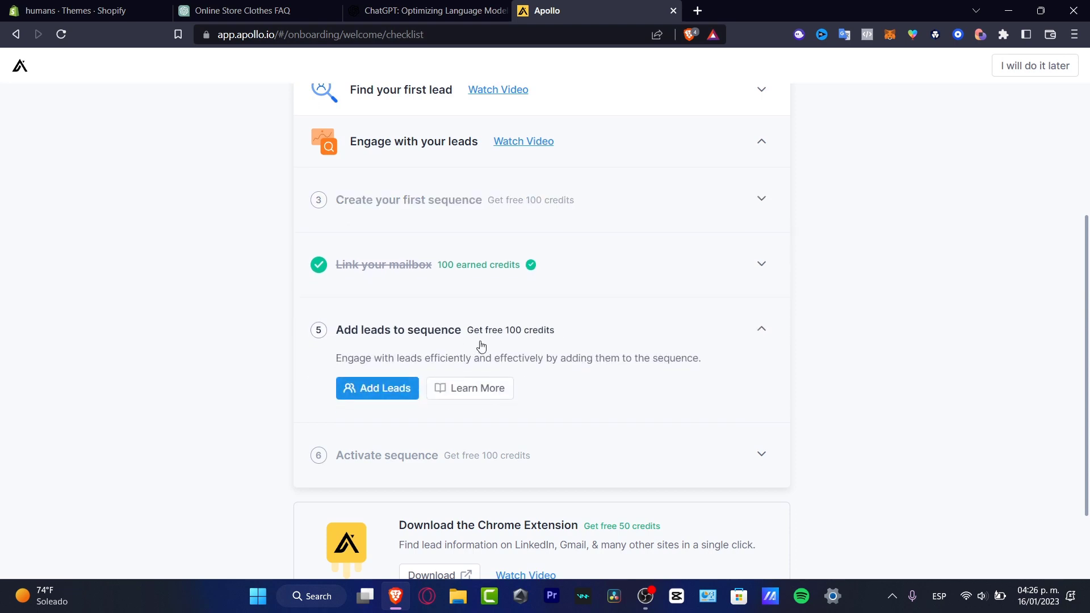
click(577, 454)
scroll(619, 440, down, 2)
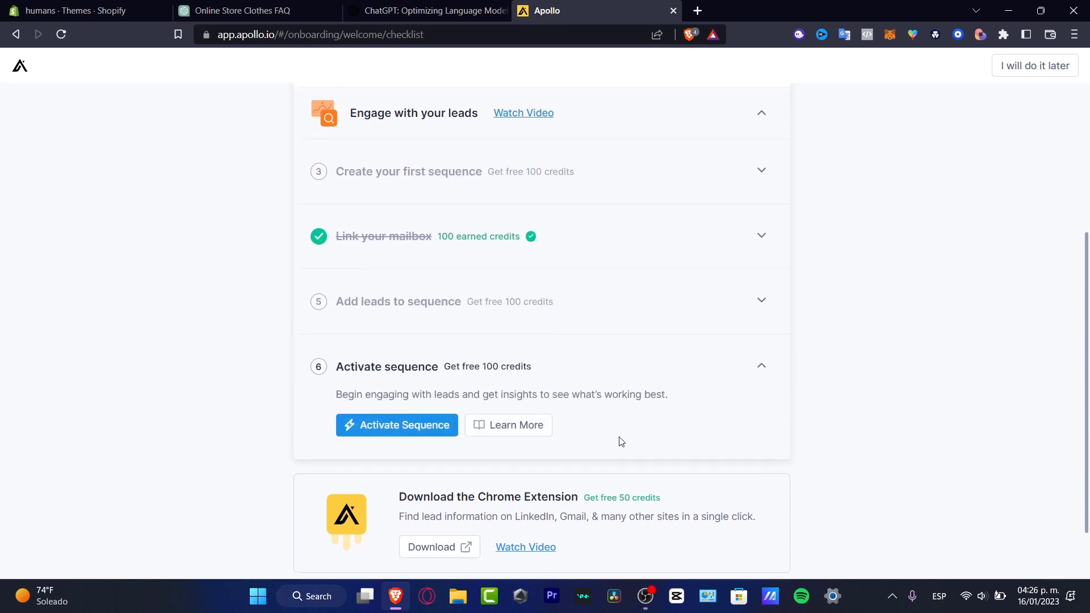
scroll(610, 431, up, 3)
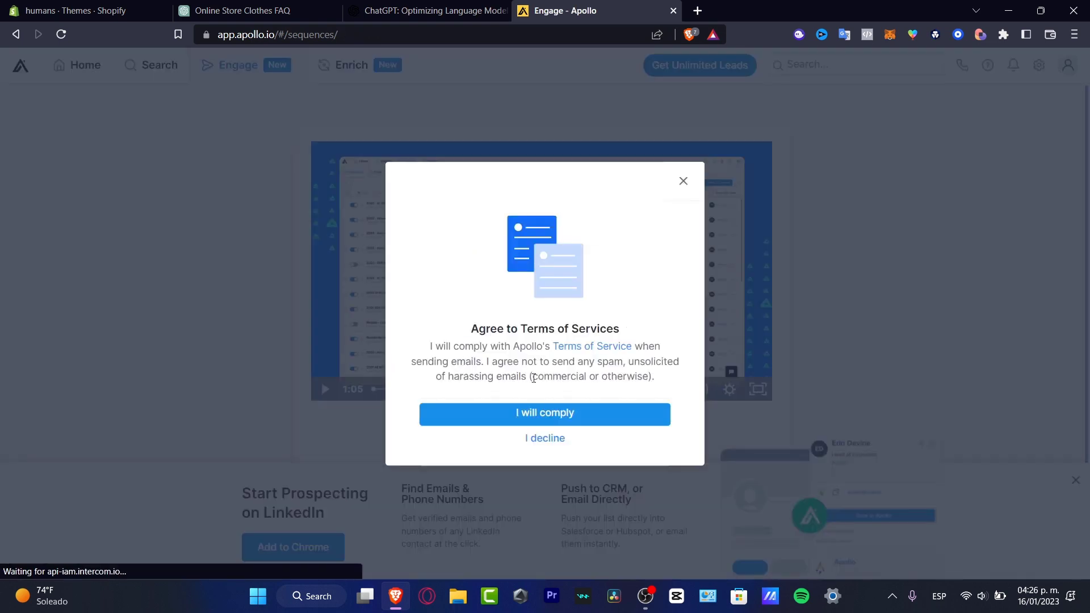
- Agree to the terms and build a sequence from the prebuilt Targeting Low Adopters template, then continue onboarding
click(548, 416)
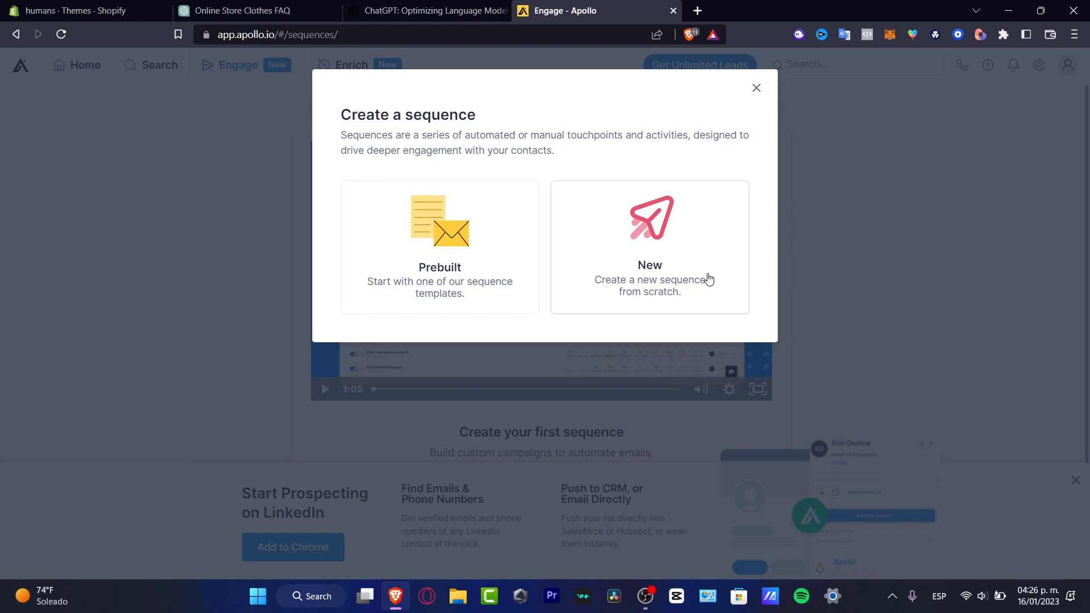
click(495, 251)
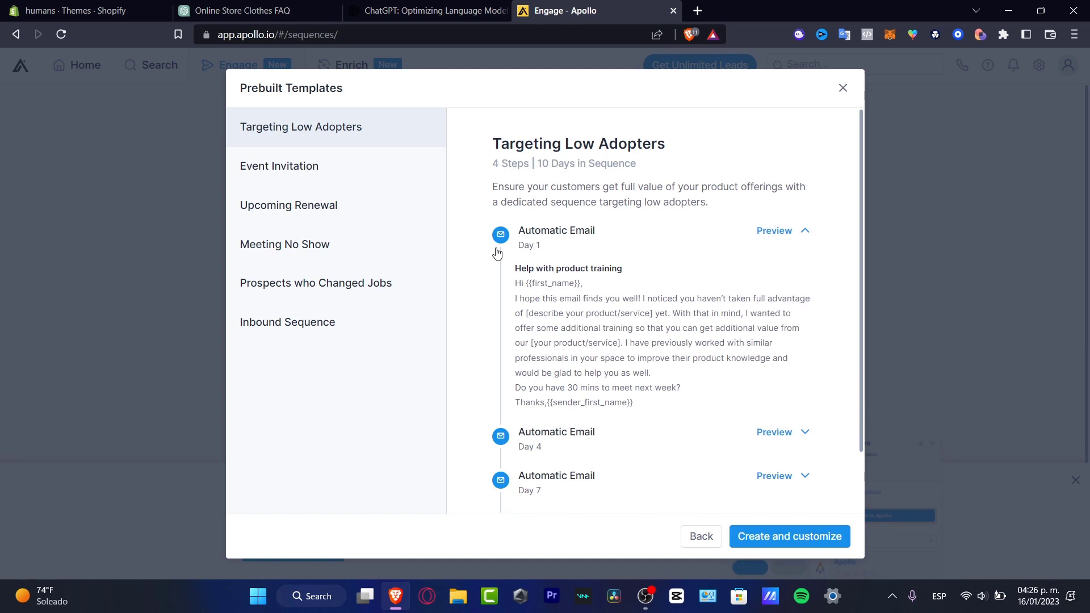
click(783, 535)
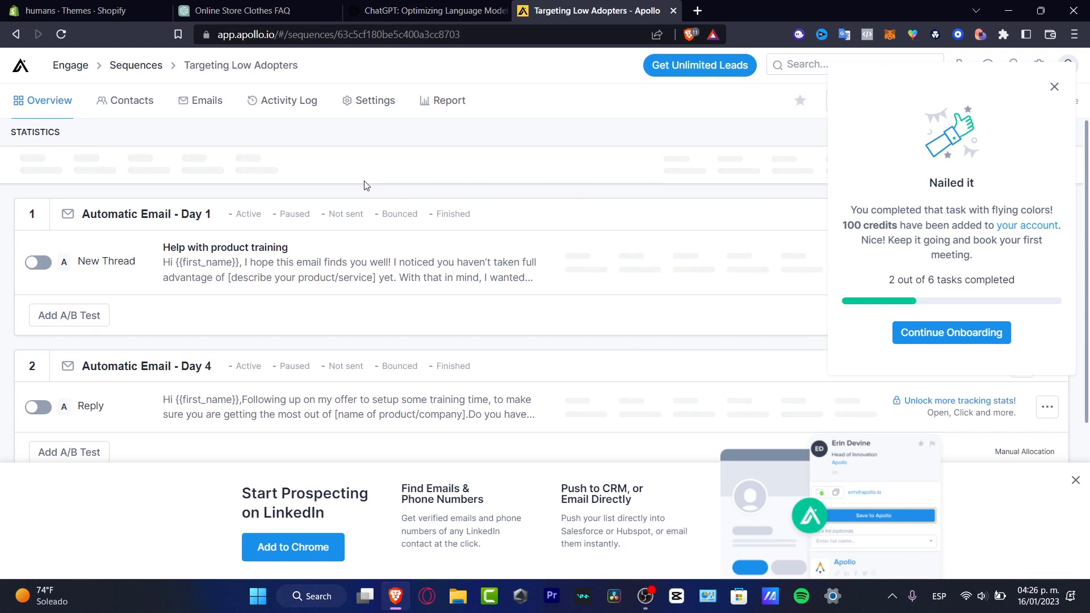
click(972, 334)
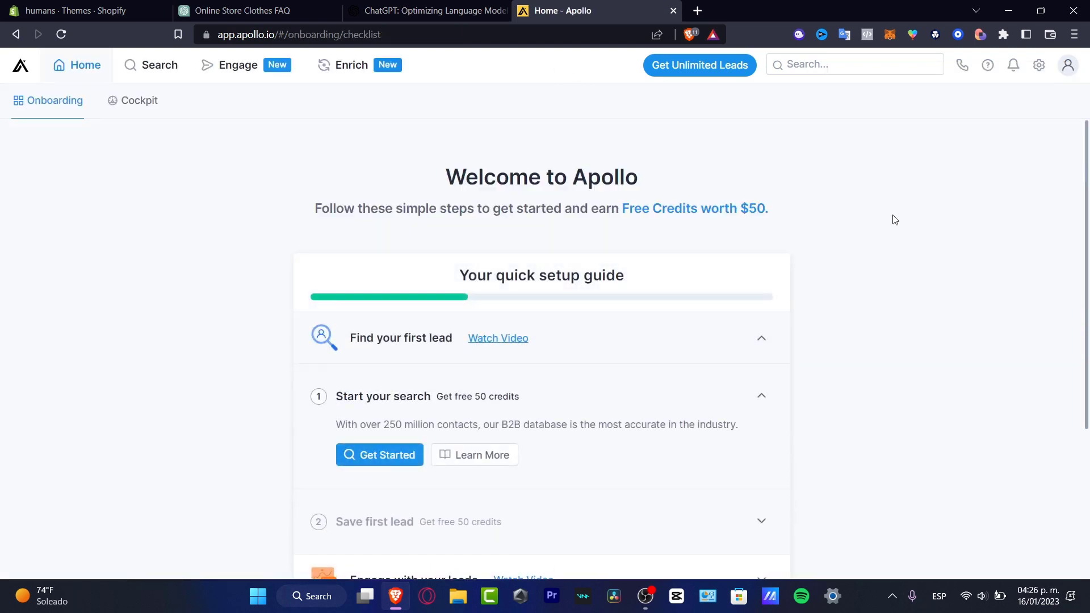
- Start a people search, dismiss the LinkedIn and new-feature pop-ups, and return to the checklist
scroll(796, 255, down, 4)
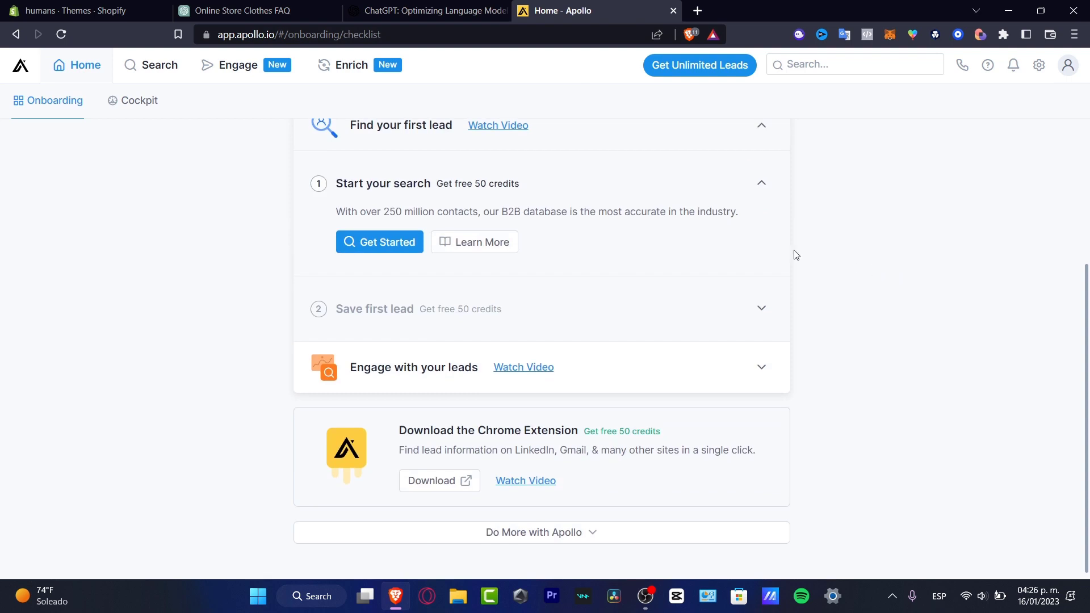
click(408, 241)
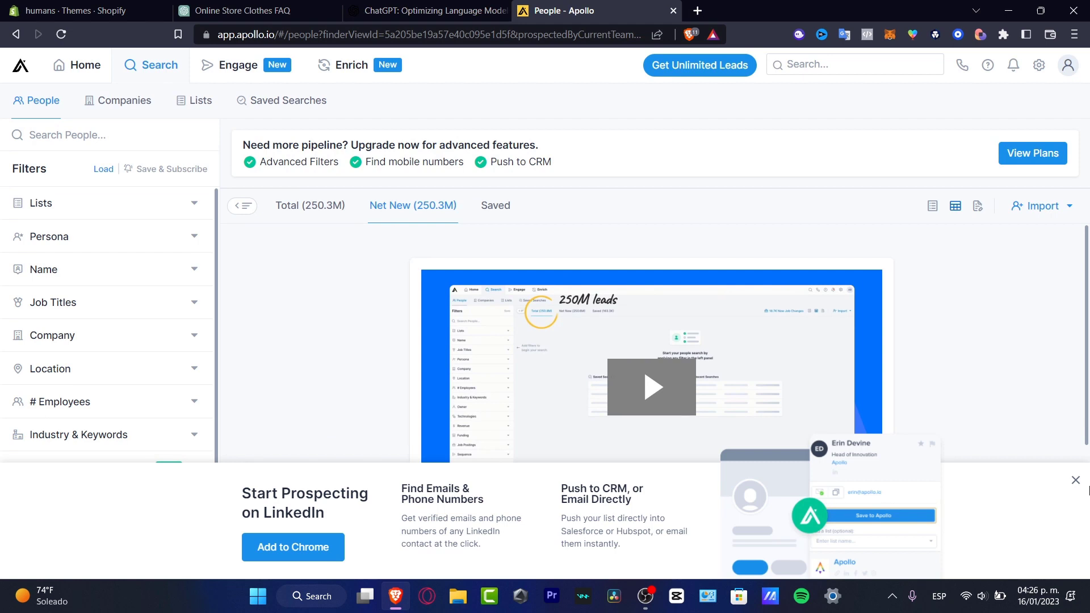
click(1077, 480)
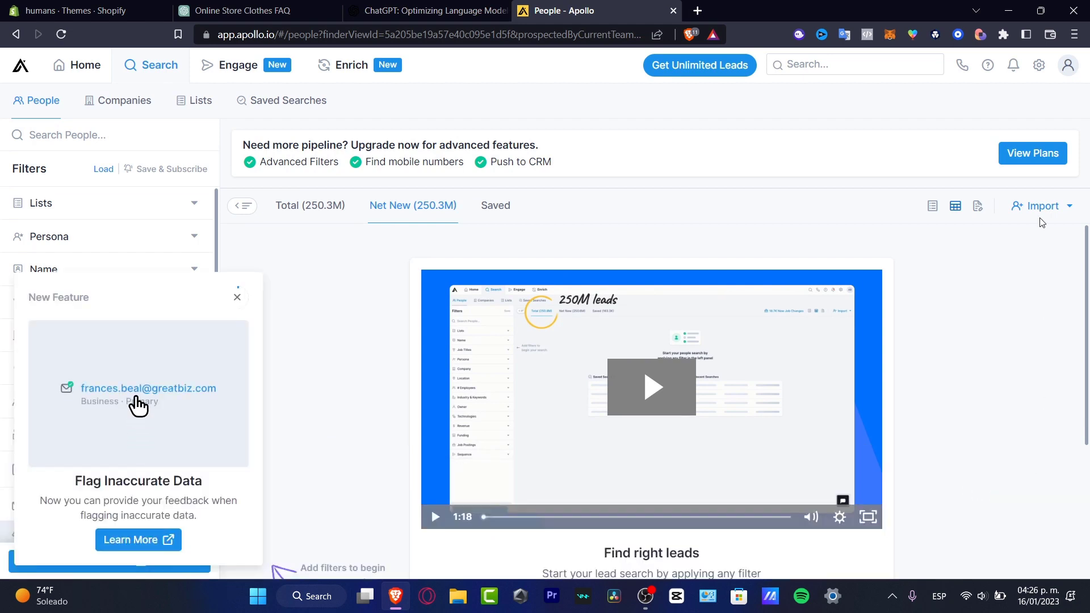
click(238, 298)
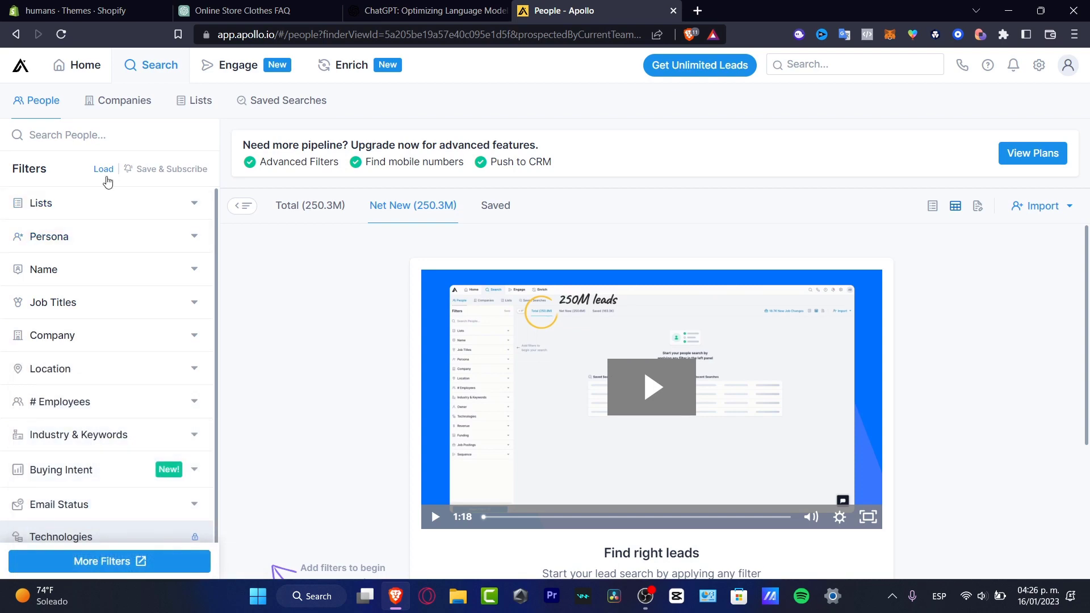
click(102, 70)
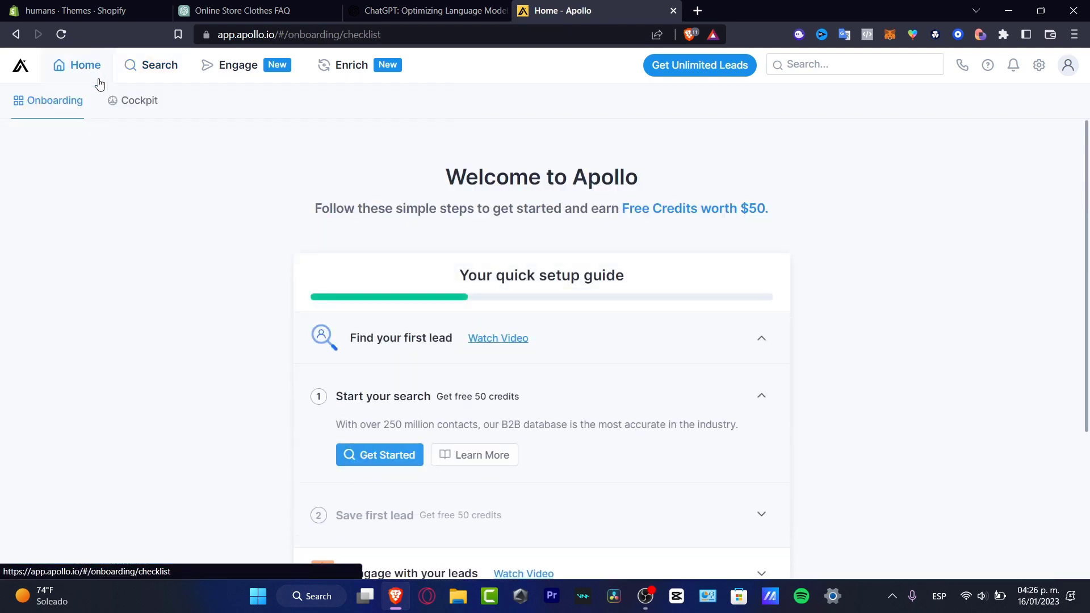
- Look over the Enrich menu options and scroll the Welcome guide back to the top
mouse_move(156, 70)
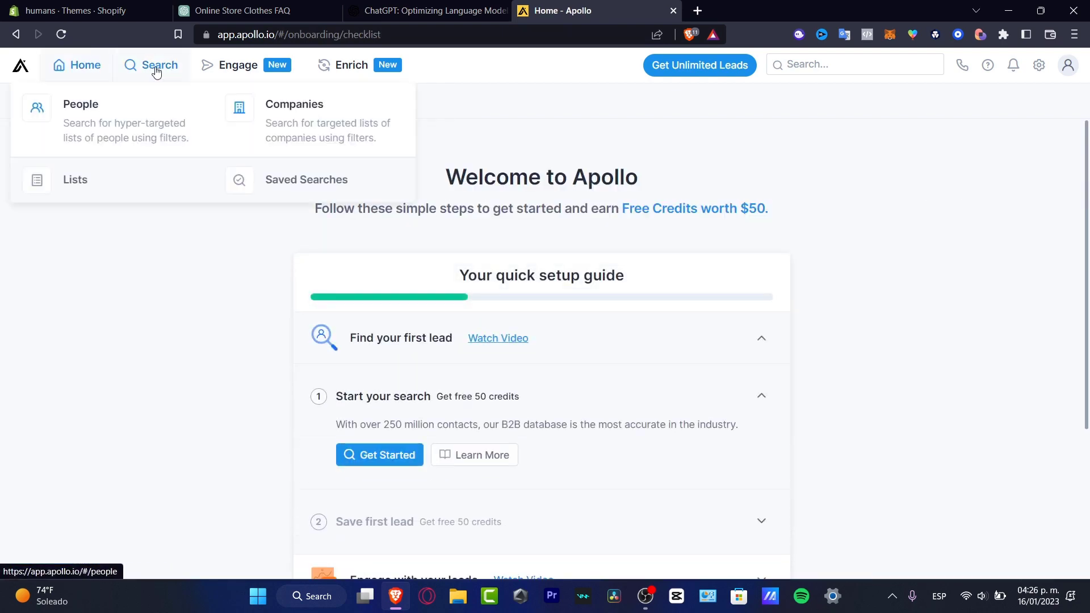
mouse_move(315, 66)
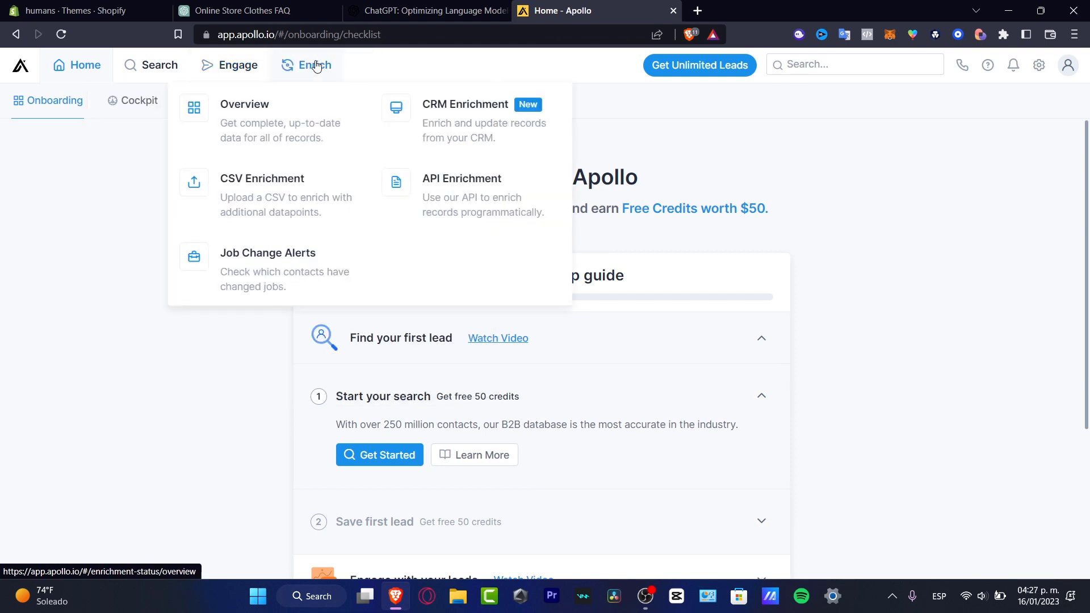
scroll(888, 319, down, 1)
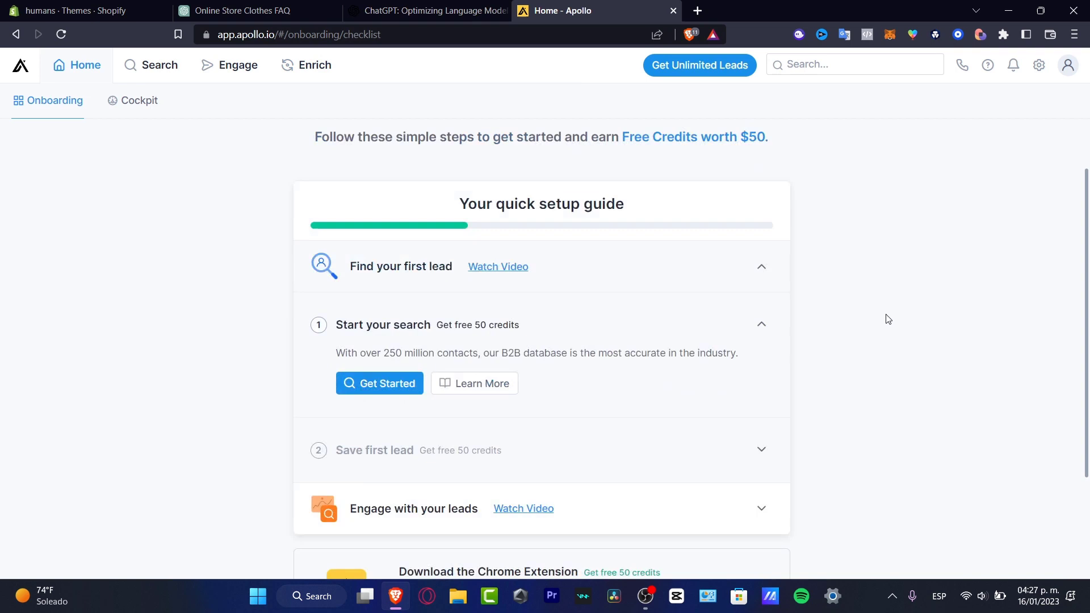
scroll(889, 319, down, 2)
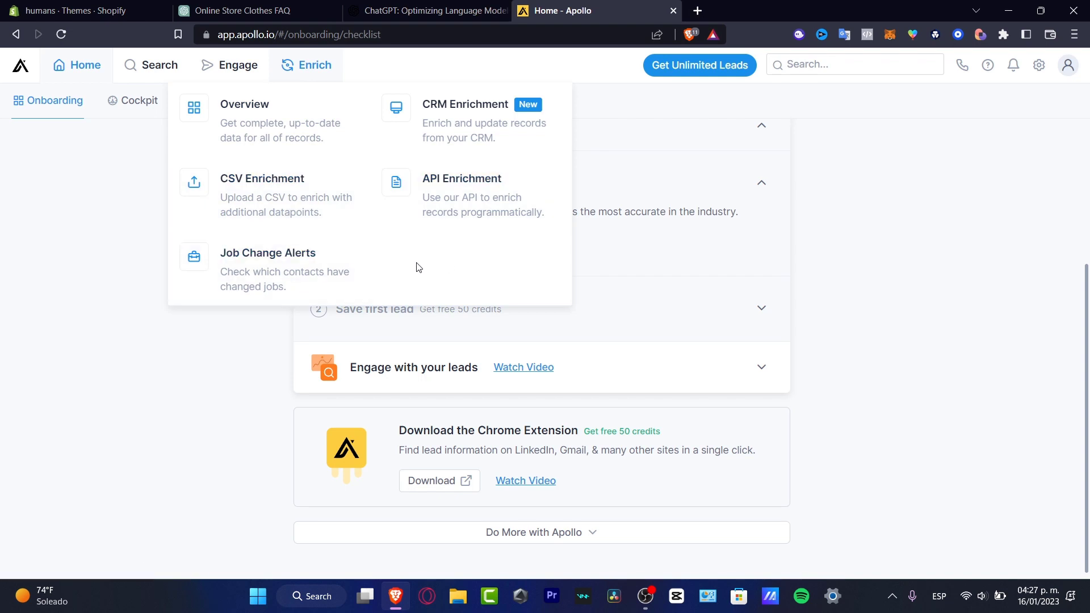
mouse_move(216, 63)
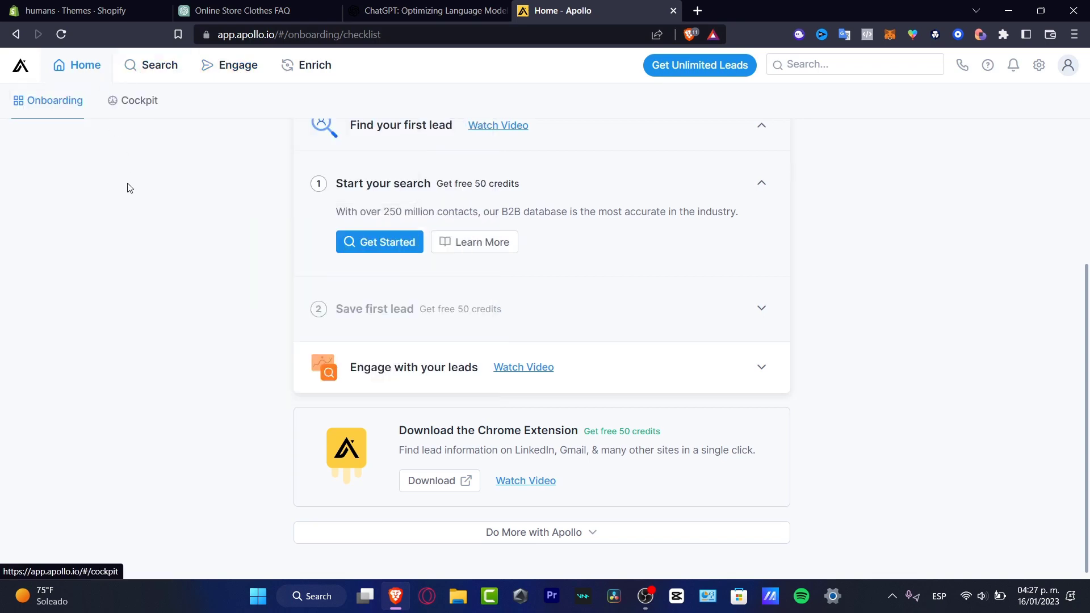
scroll(282, 308, up, 4)
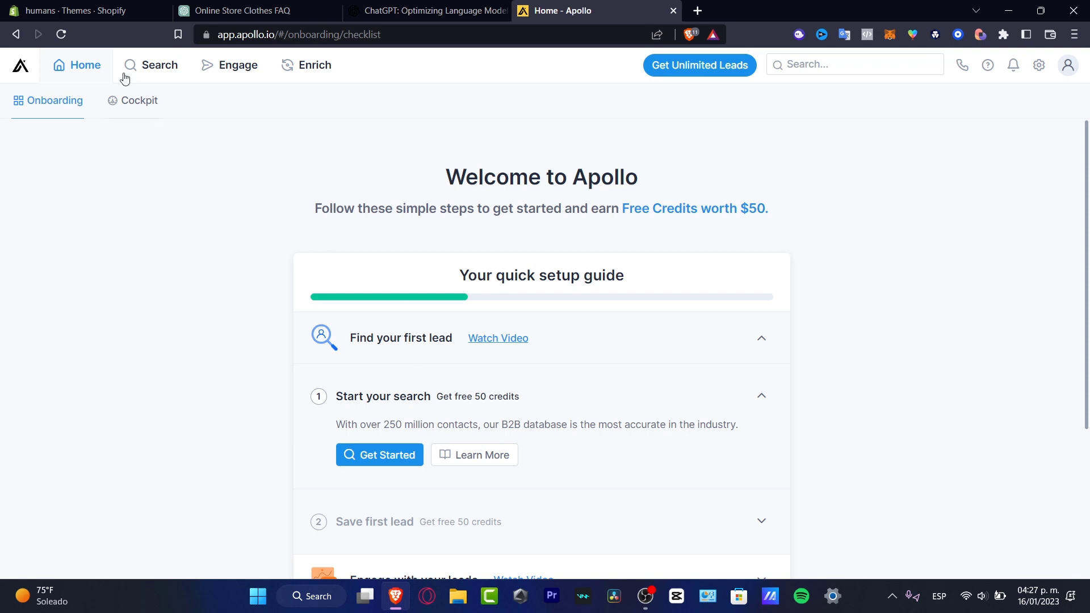
- Open People search and expand the Lists, Persona and Job Titles filters
click(151, 64)
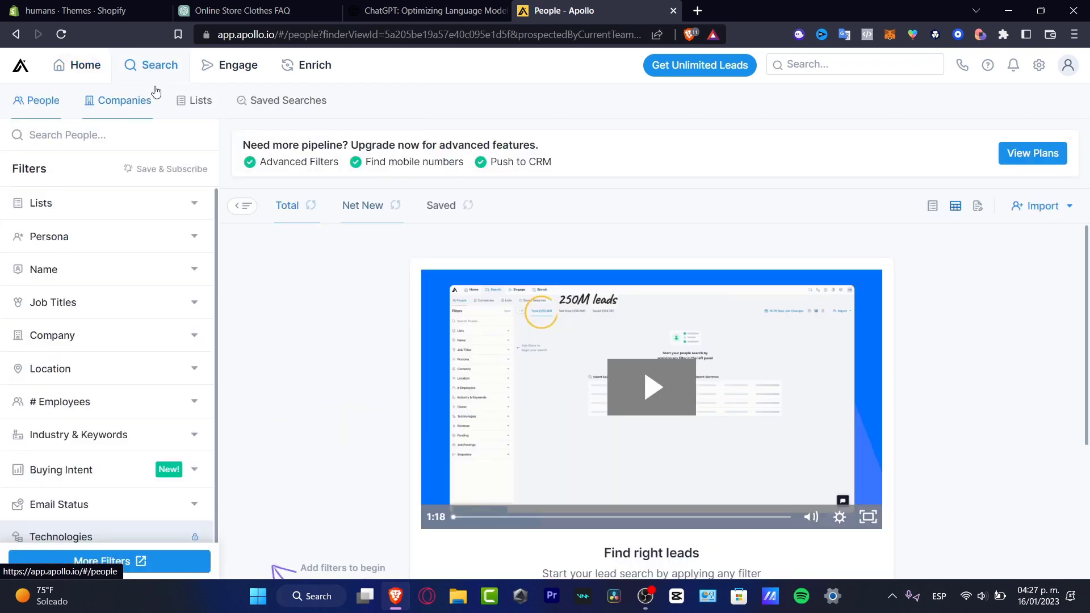
click(140, 210)
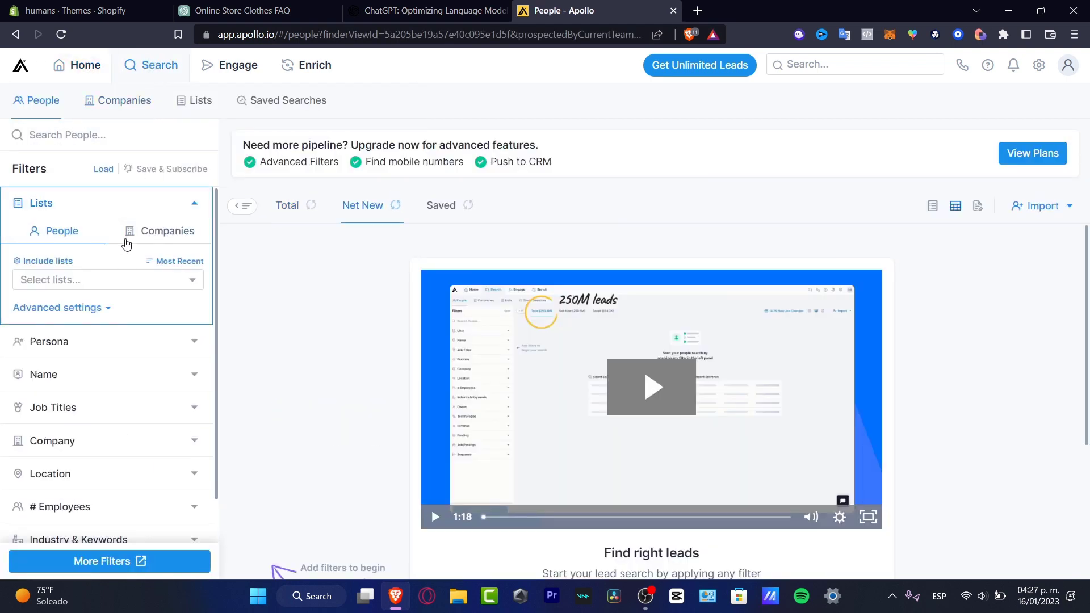
click(141, 281)
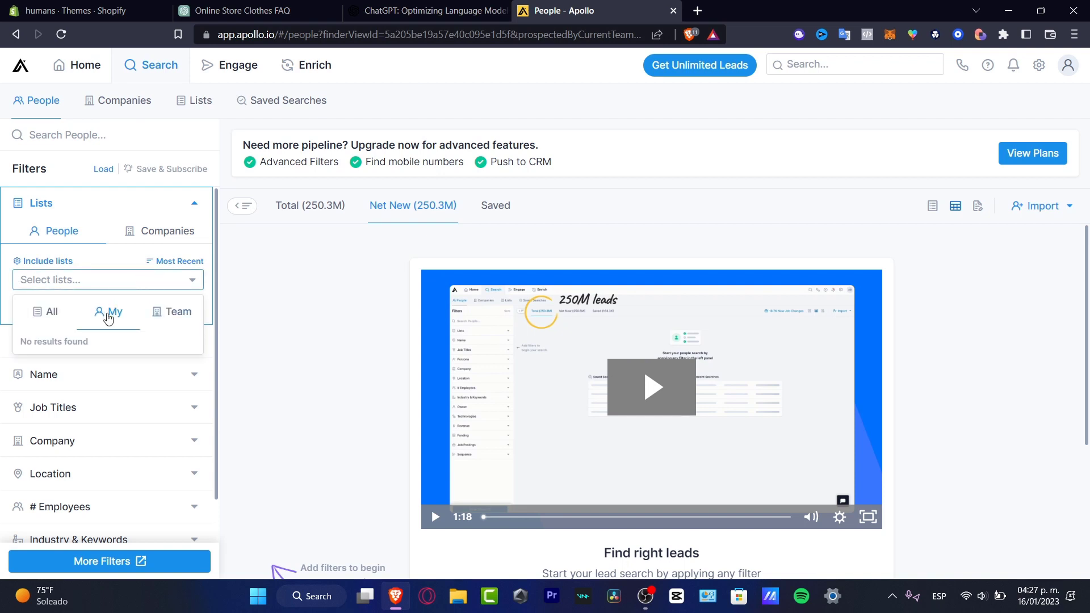
click(85, 259)
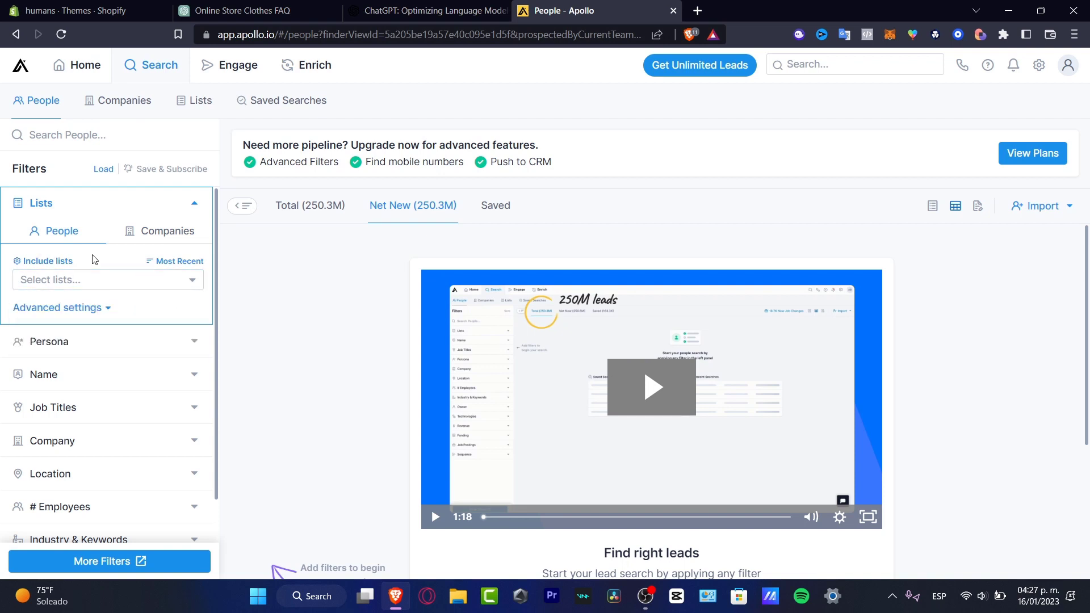
click(116, 341)
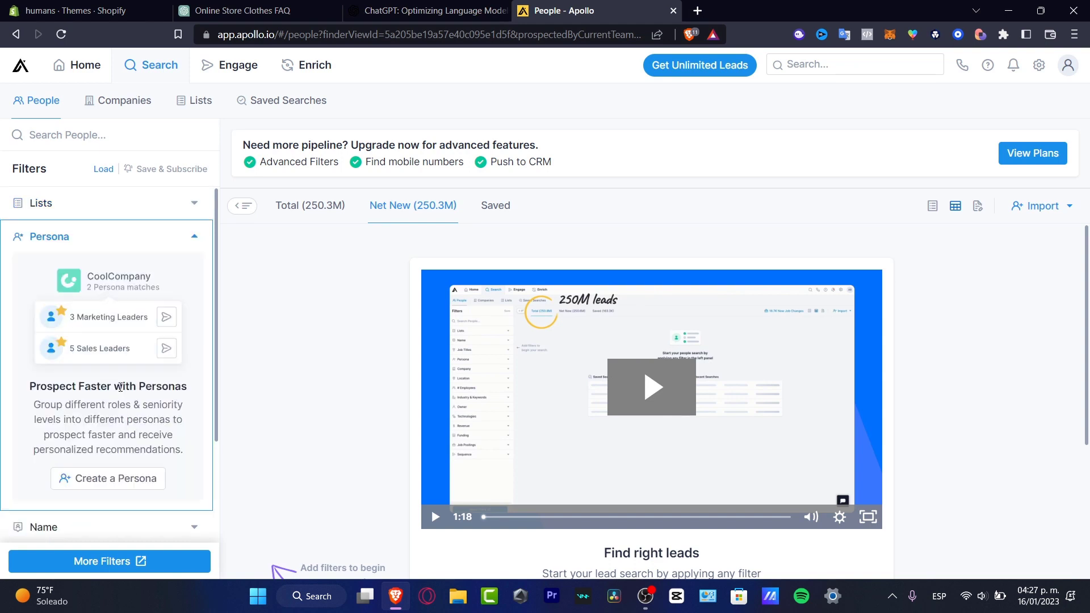
scroll(120, 387, down, 3)
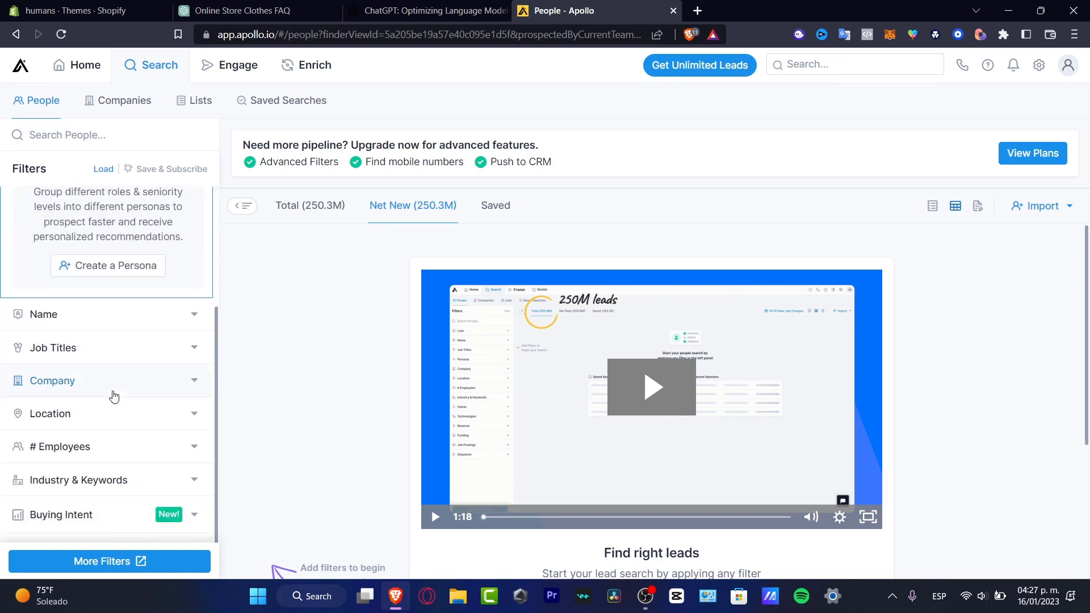
click(114, 358)
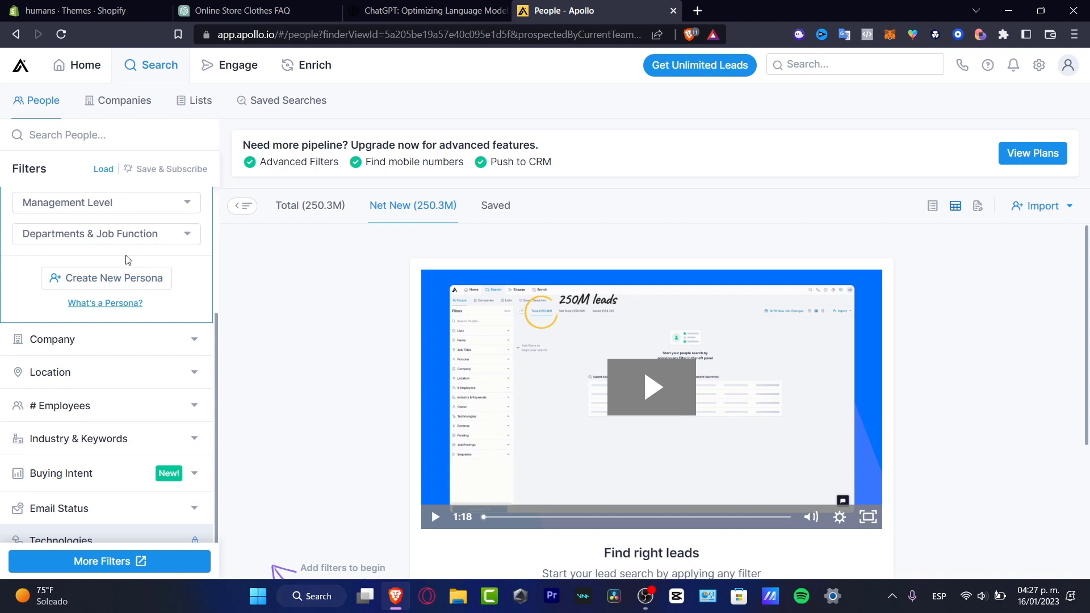
scroll(131, 264, up, 3)
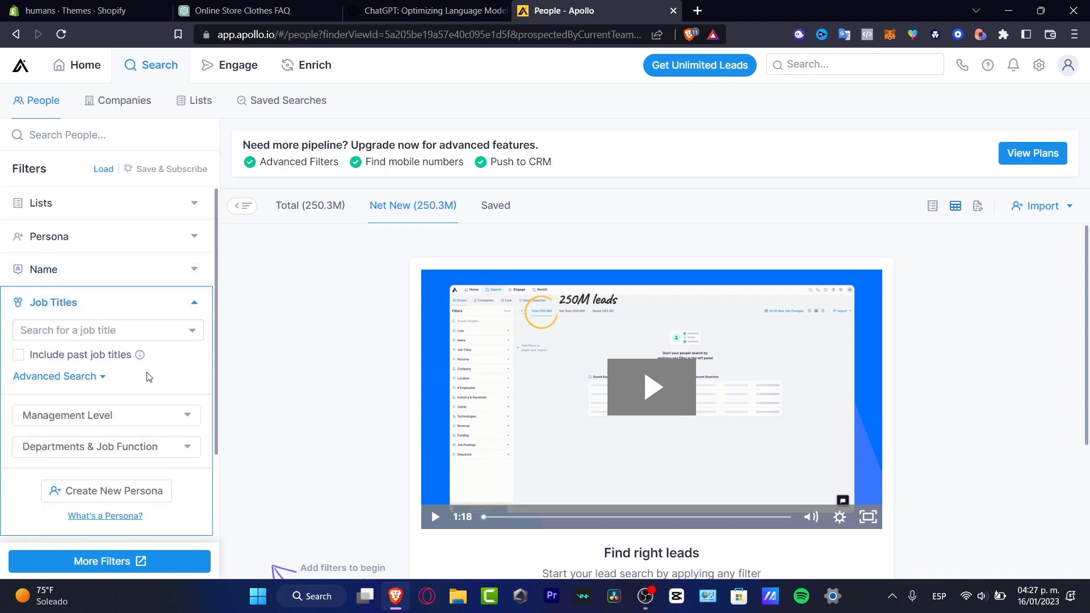
- Show the Management Level choices and expand the Departments & Job Function filter
click(155, 421)
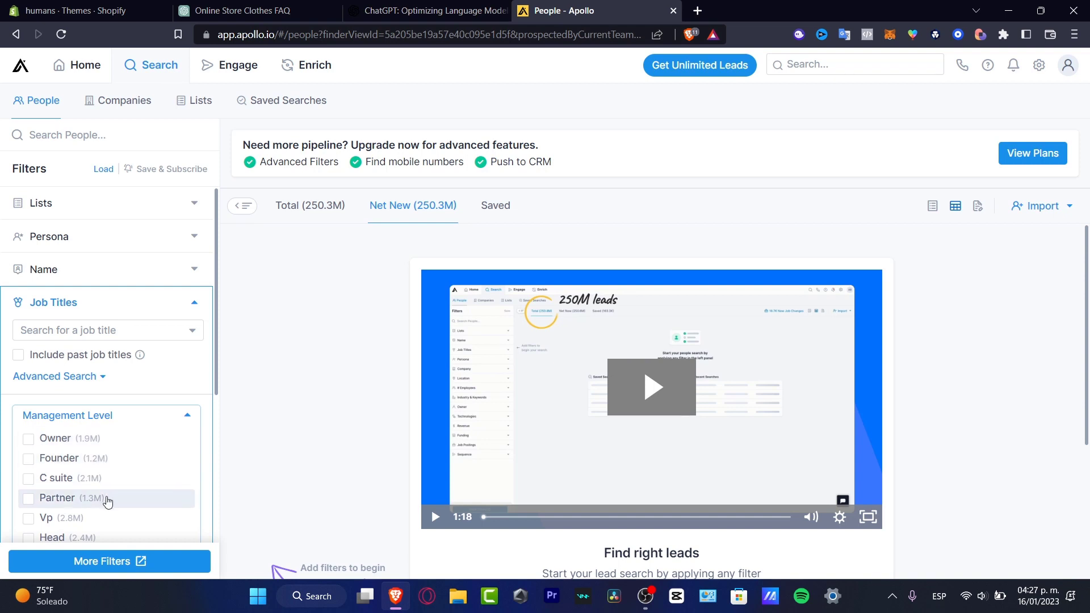
scroll(107, 500, down, 4)
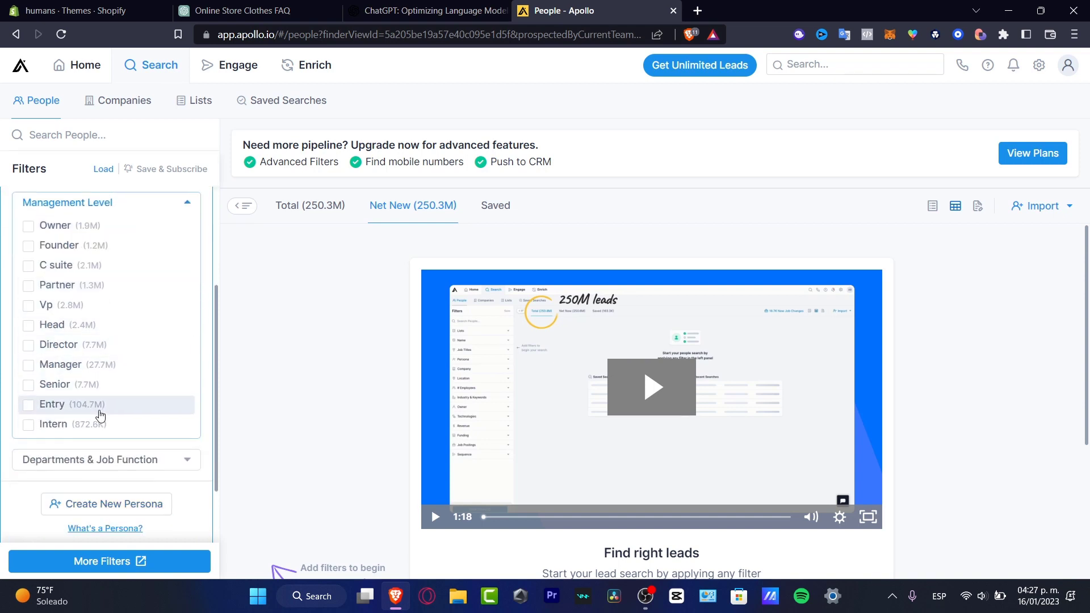
click(135, 461)
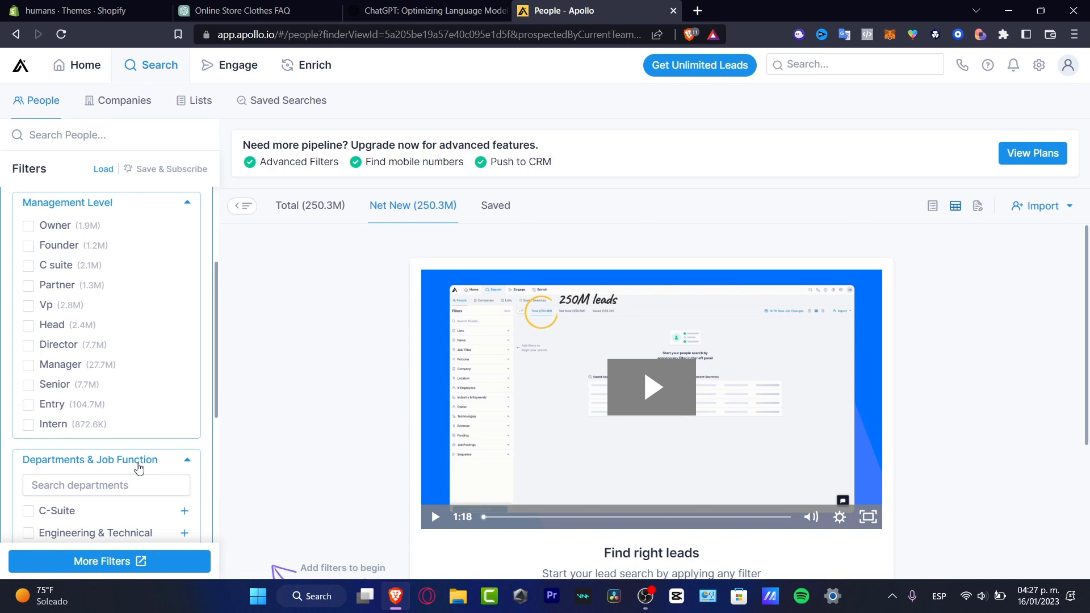
scroll(134, 454, down, 3)
scroll(112, 349, down, 4)
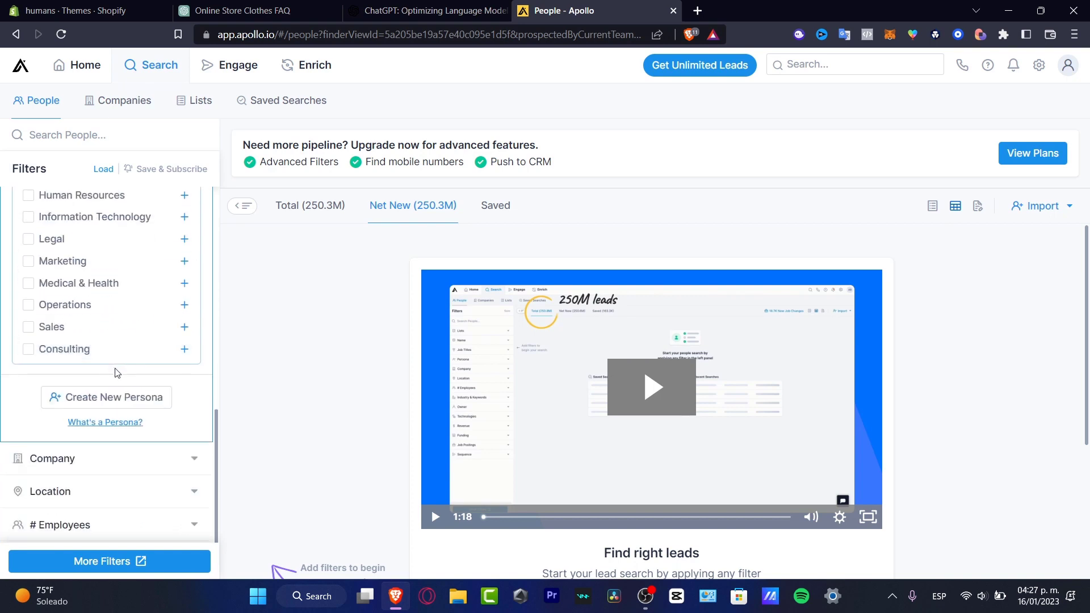
- Expand the Company filter and the Email Status filter with its confidence level options
click(137, 461)
scroll(136, 294, up, 4)
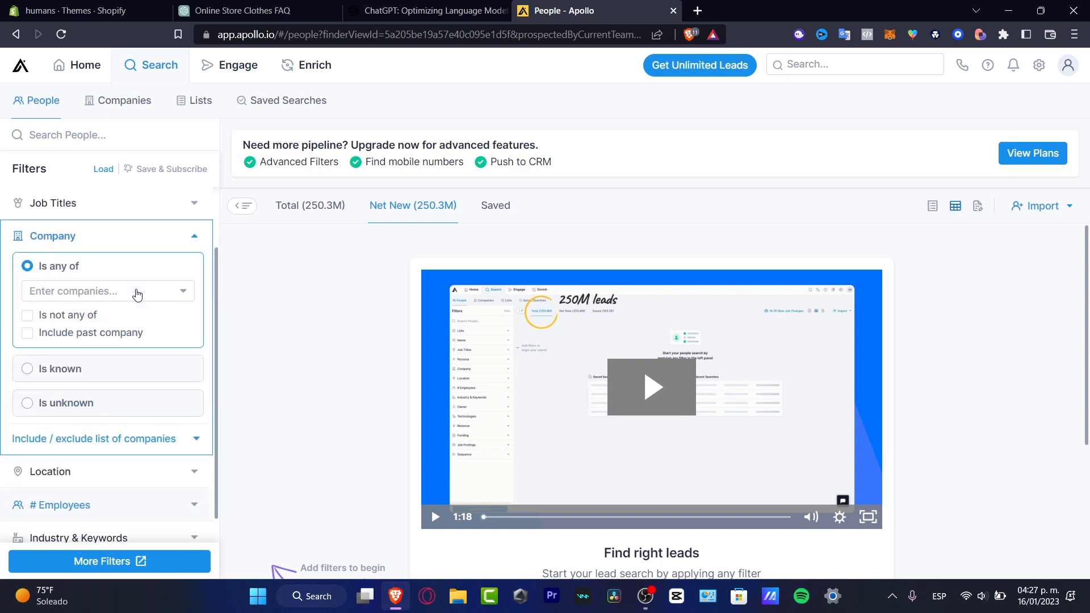
click(125, 294)
scroll(142, 386, down, 3)
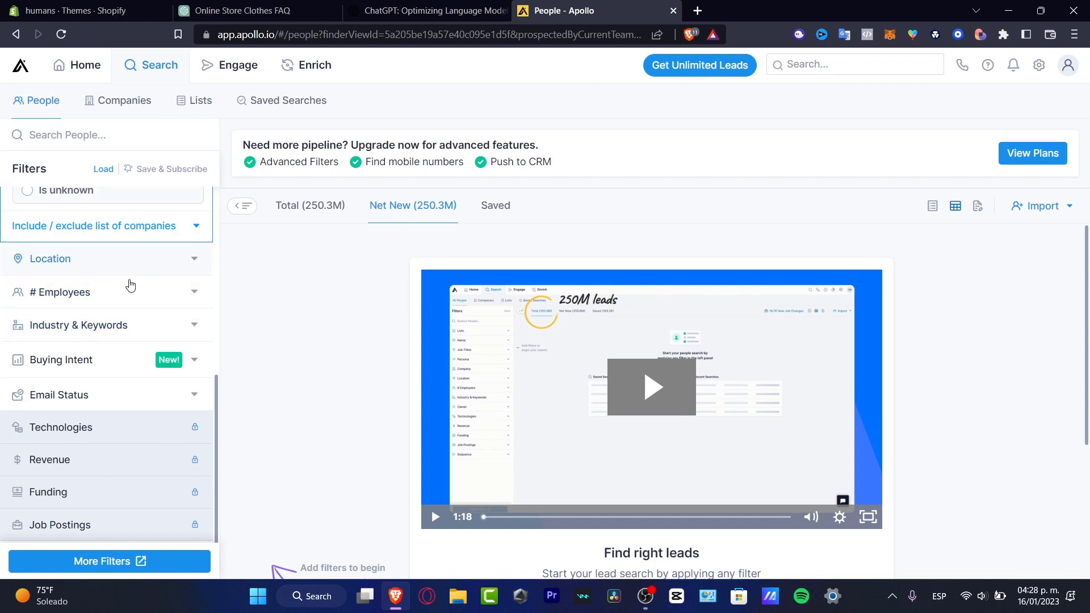
click(115, 396)
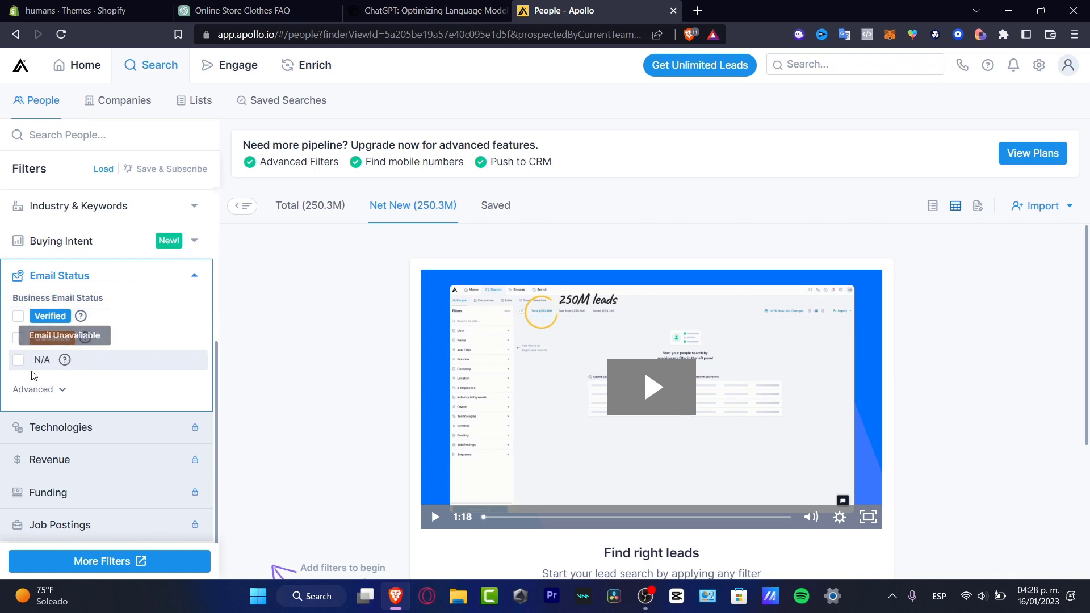
click(57, 391)
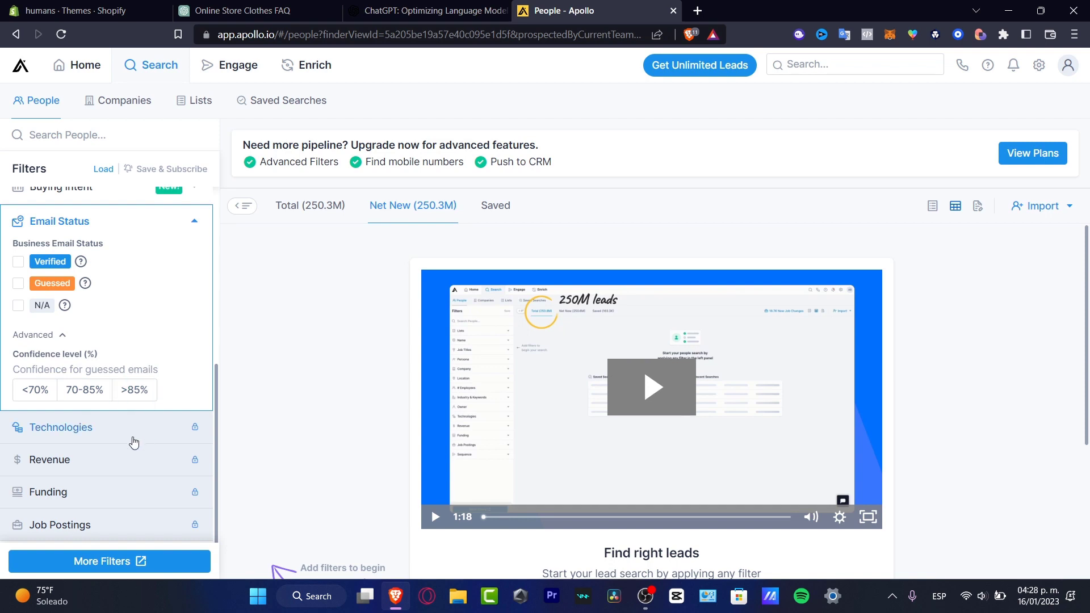
click(189, 230)
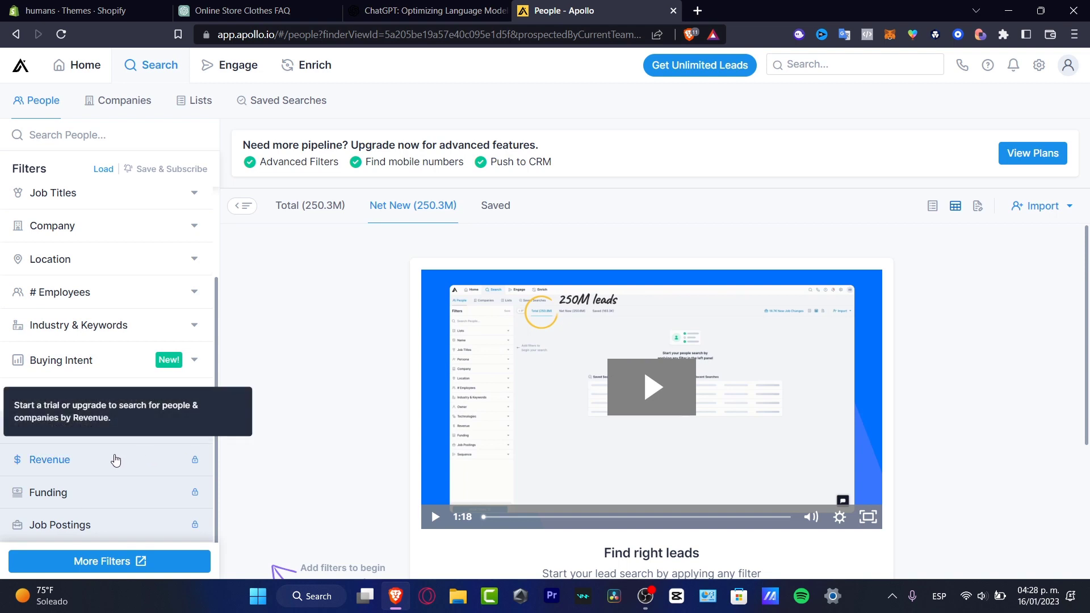
- Try the locked Job Postings filter, browse the upgrade plans, then open the Manage Plan overview
click(120, 519)
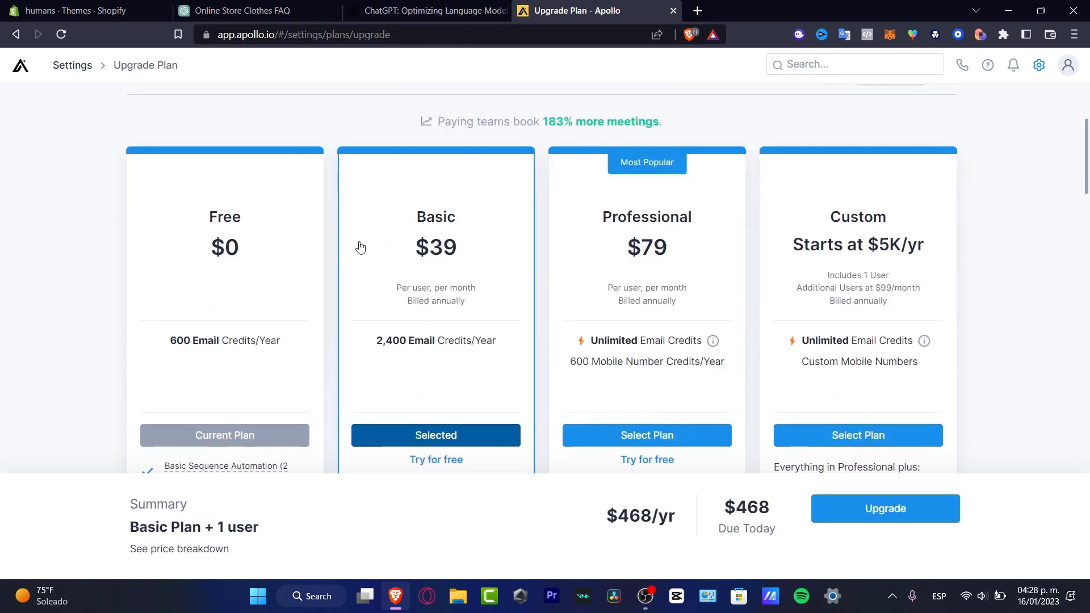
scroll(627, 380, down, 3)
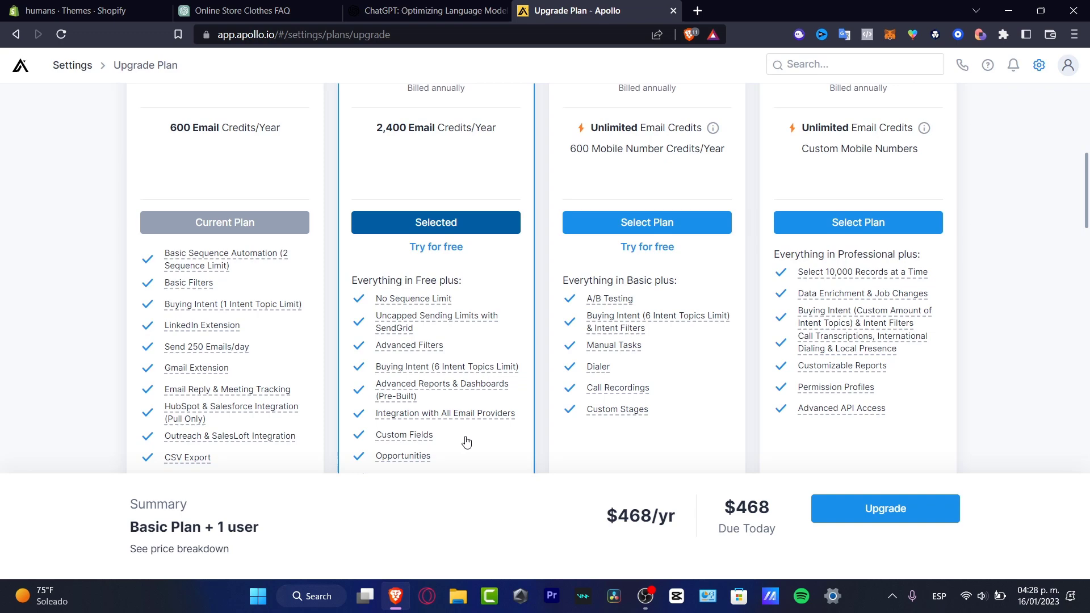
scroll(473, 452, down, 3)
scroll(620, 328, up, 6)
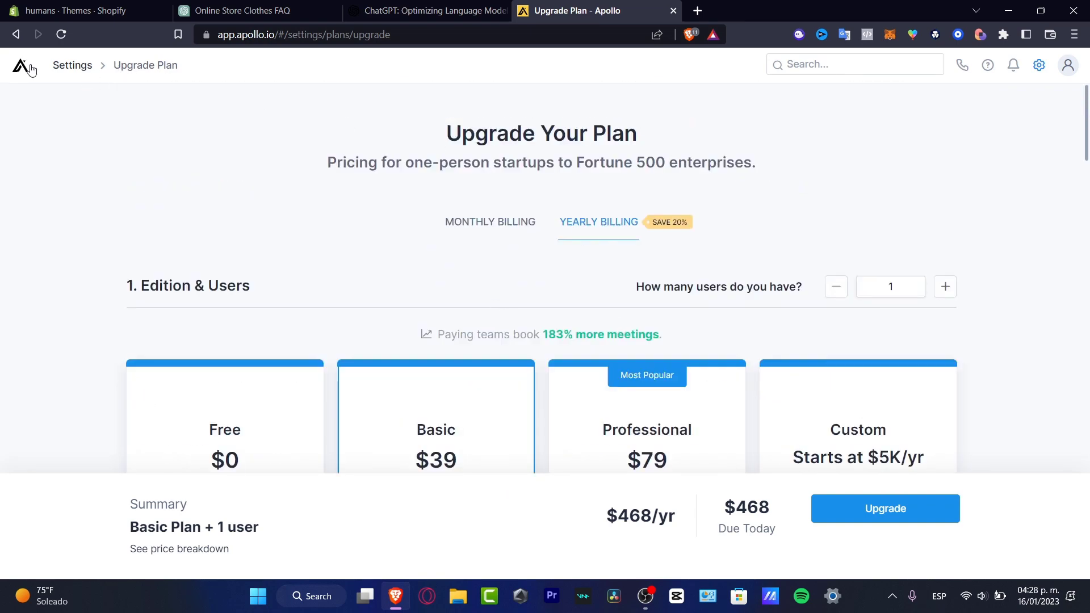
click(62, 66)
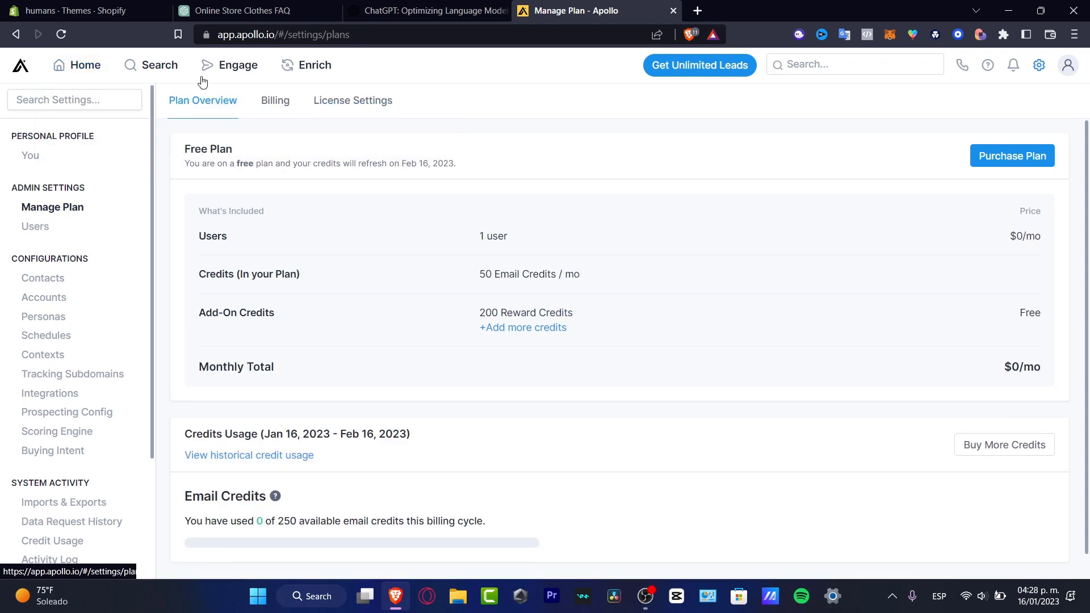
- Open the Targeting Low Adopters sequence from Engage Sequences and select the step 1 title
click(237, 66)
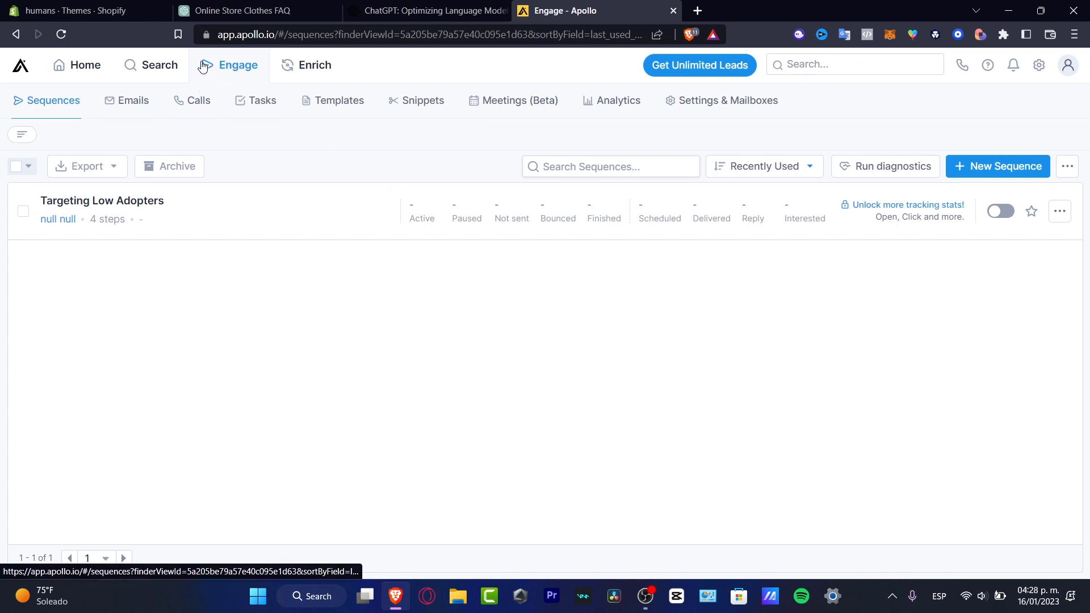
click(193, 209)
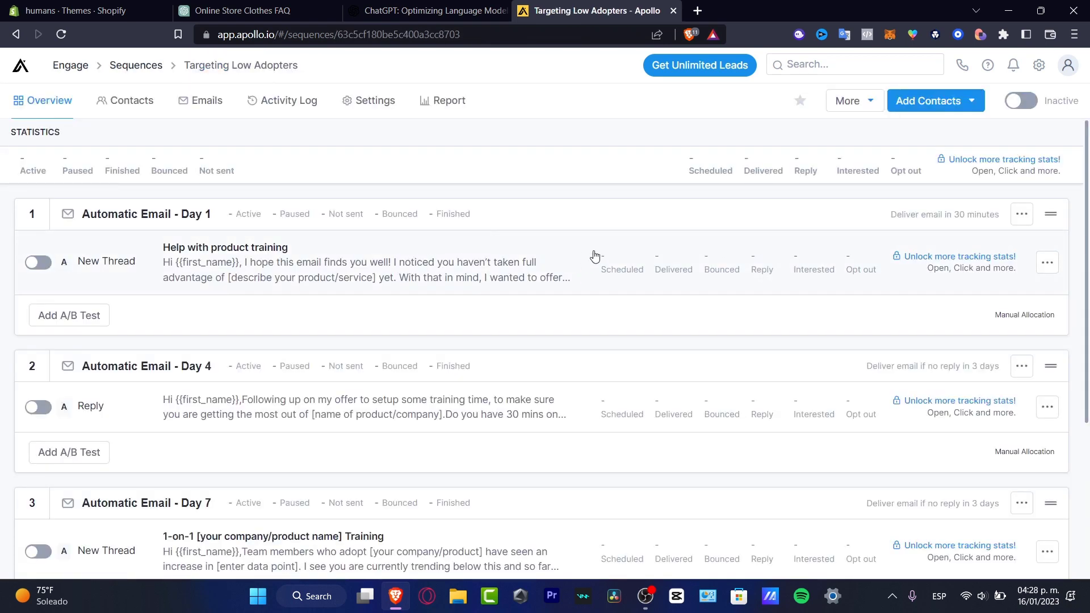
drag(102, 218, 210, 216)
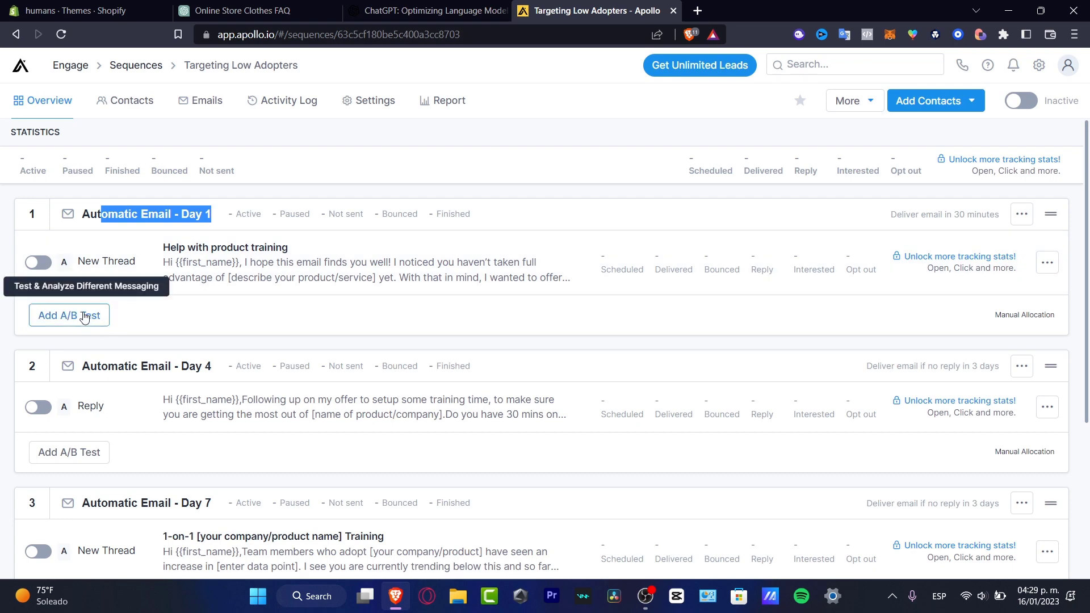
- Open the Day 1 email as a new thread and replace the {{first_name}} greeting with a fixed name
click(300, 278)
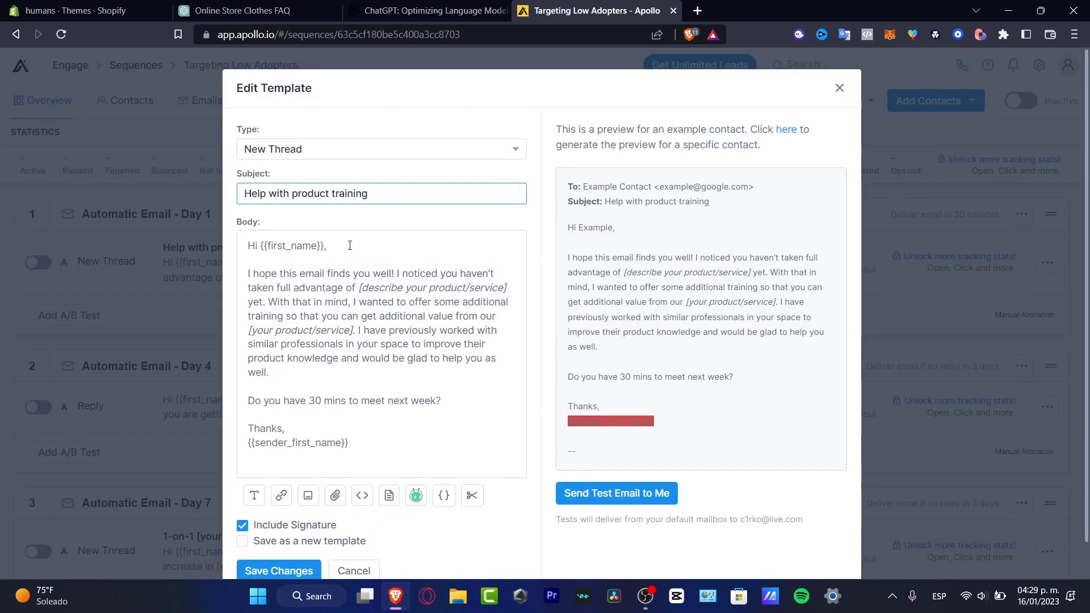
click(477, 150)
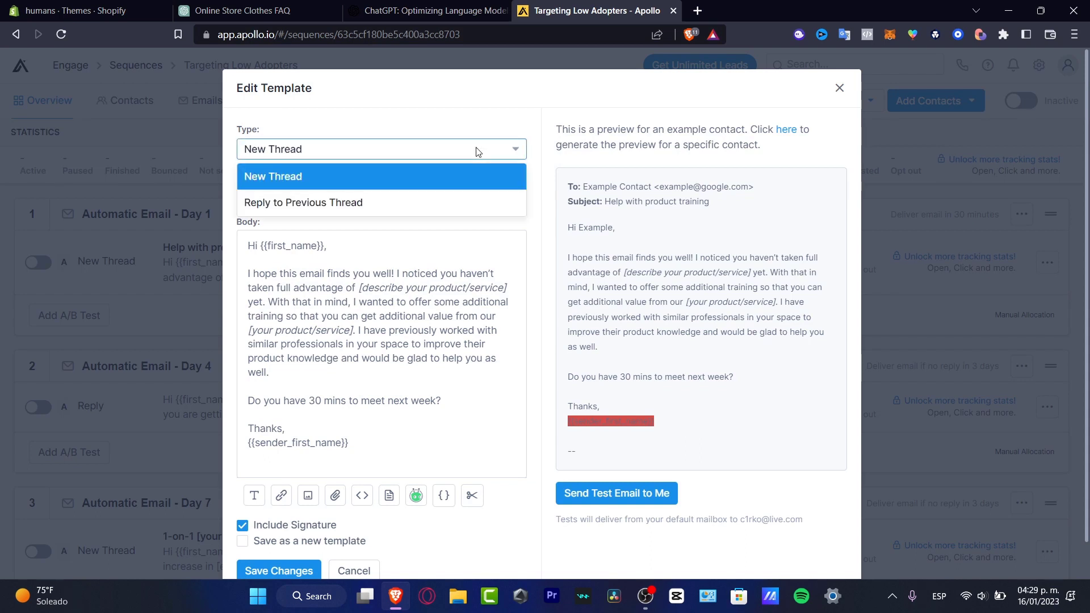
click(457, 220)
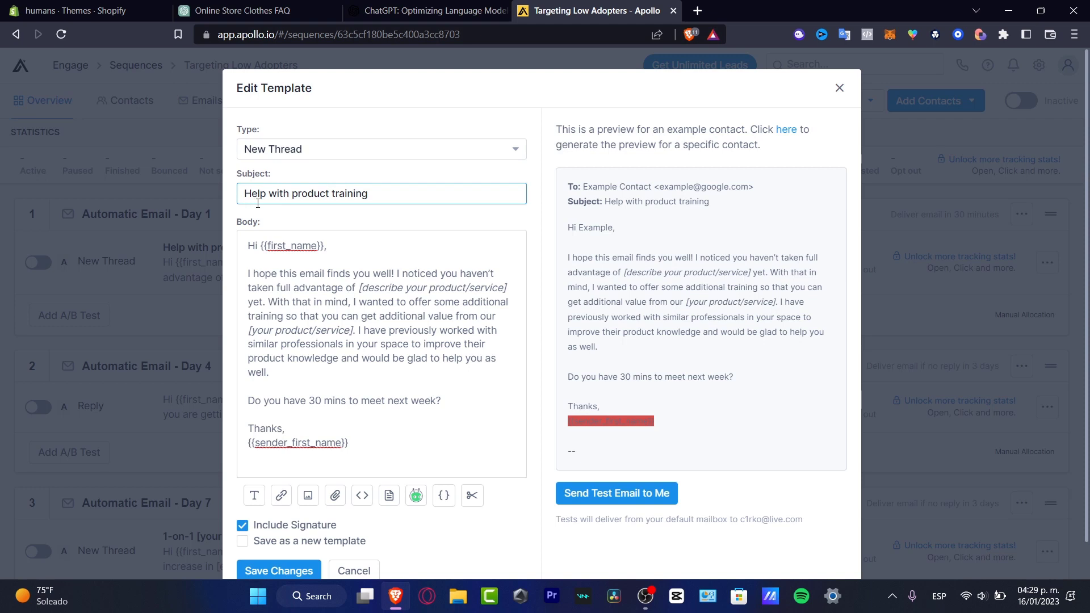
drag(343, 248, 276, 244)
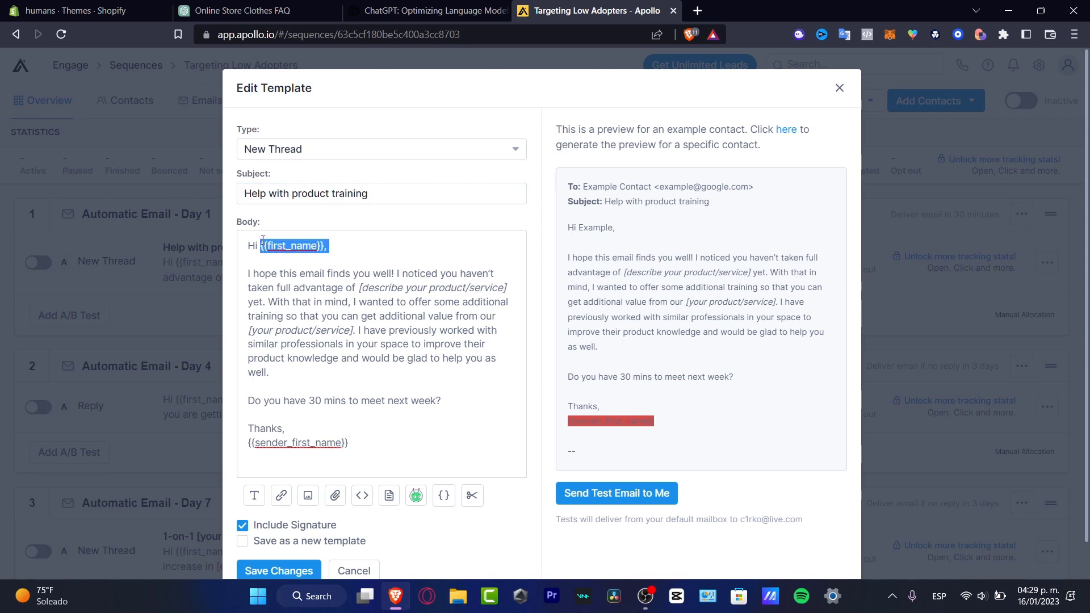
text(Stephen)
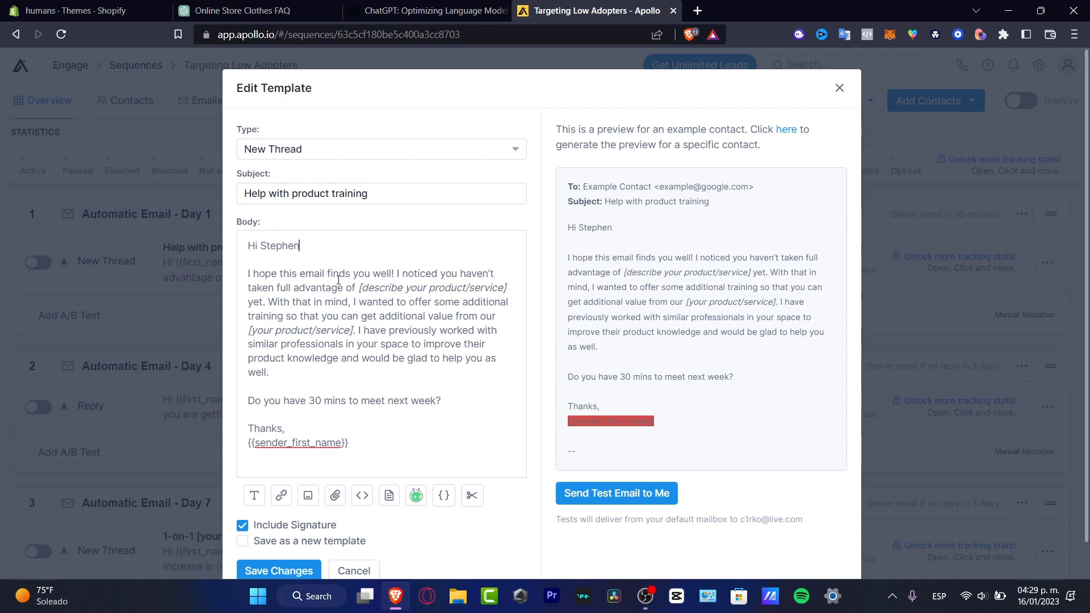
- Replace the product/service placeholder to mention the free 14 days trail and Training
drag(353, 275, 512, 293)
click(386, 287)
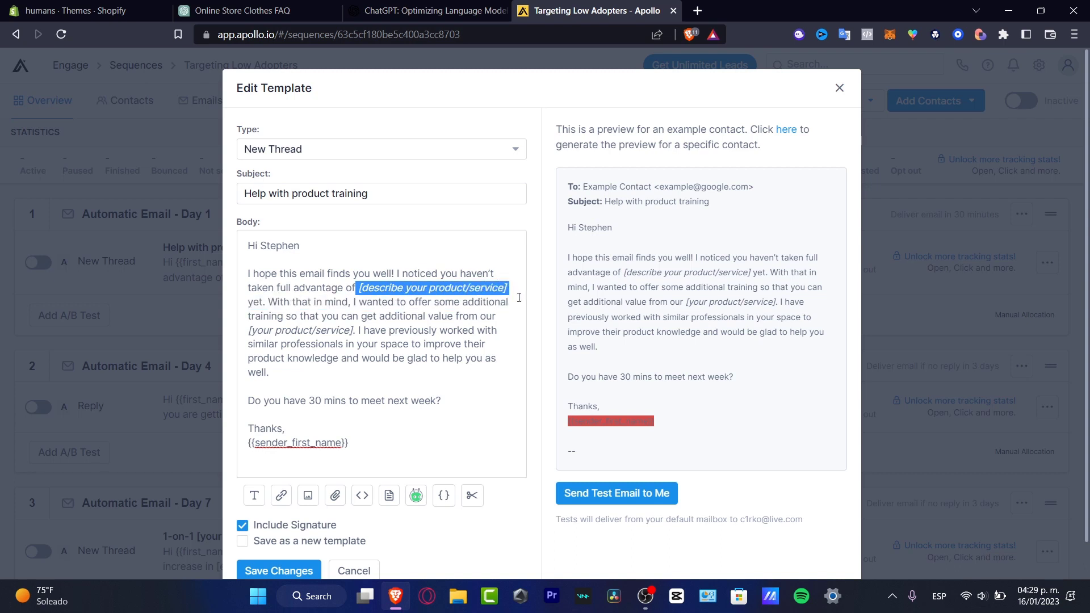
text(The Fre)
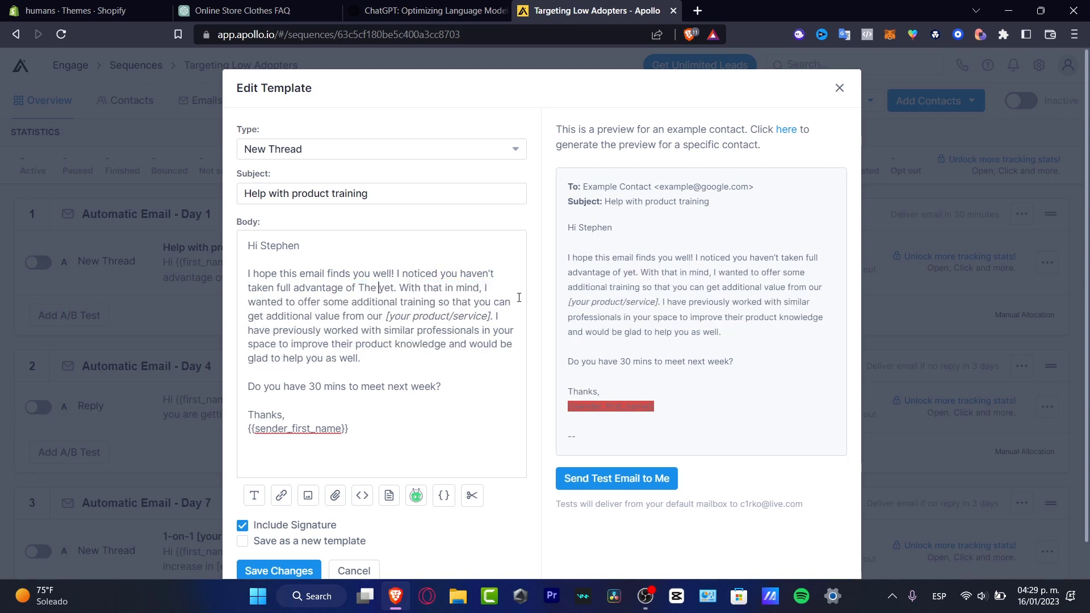
key(BackSpace)
key(BackSpace)
key(BackSpace)
key(BackSpace)
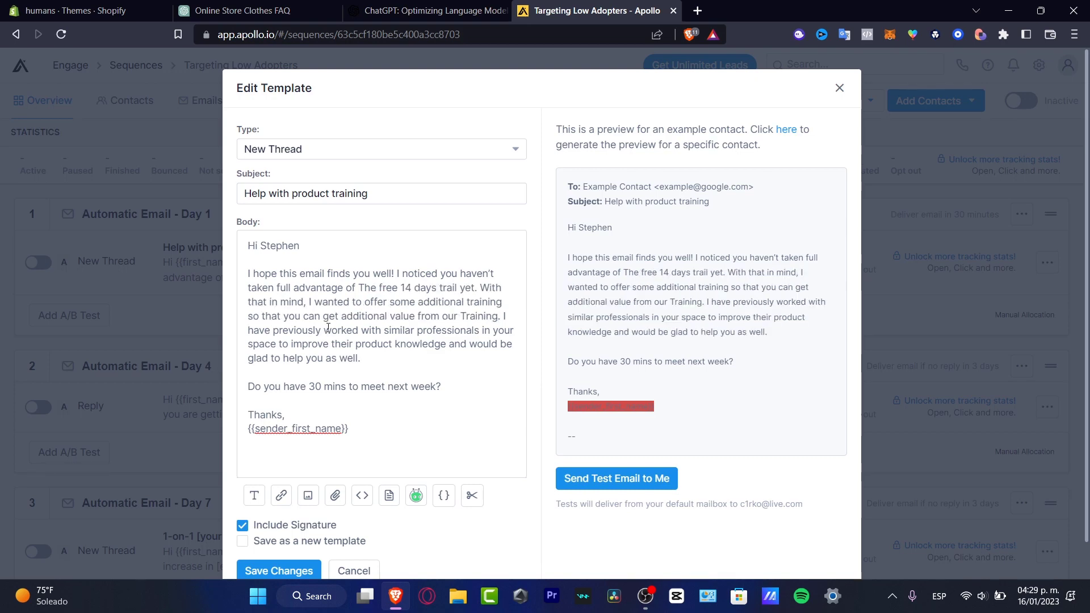
drag(328, 328, 423, 388)
drag(309, 387, 465, 381)
- Replace the {{sender_first_name}} sign-off with a fixed name and save the Day 1 email
scroll(477, 382, down, 1)
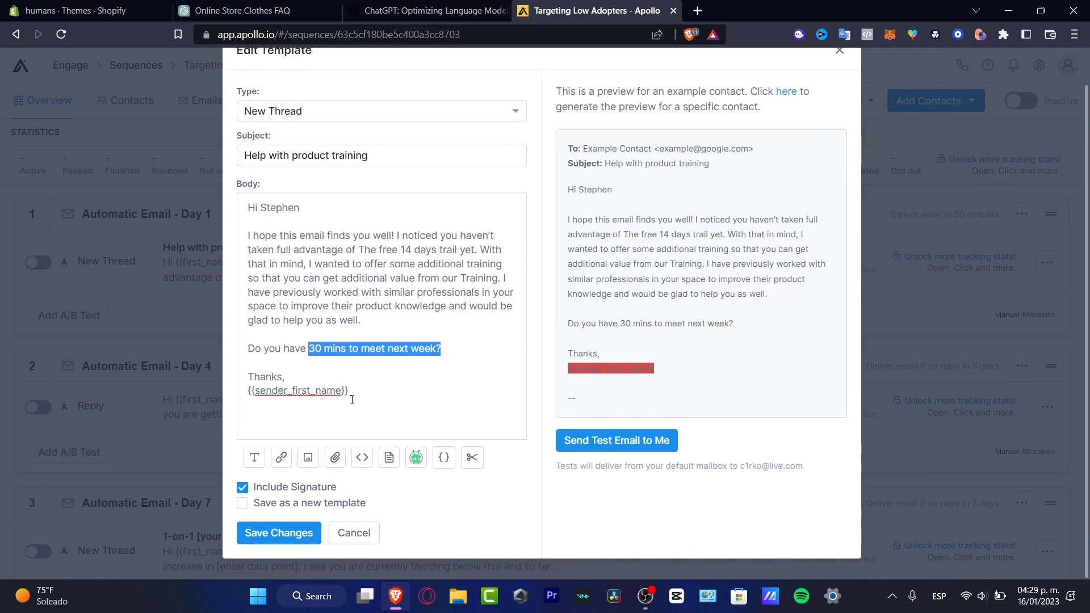
drag(352, 400, 248, 390)
text(Stephen.)
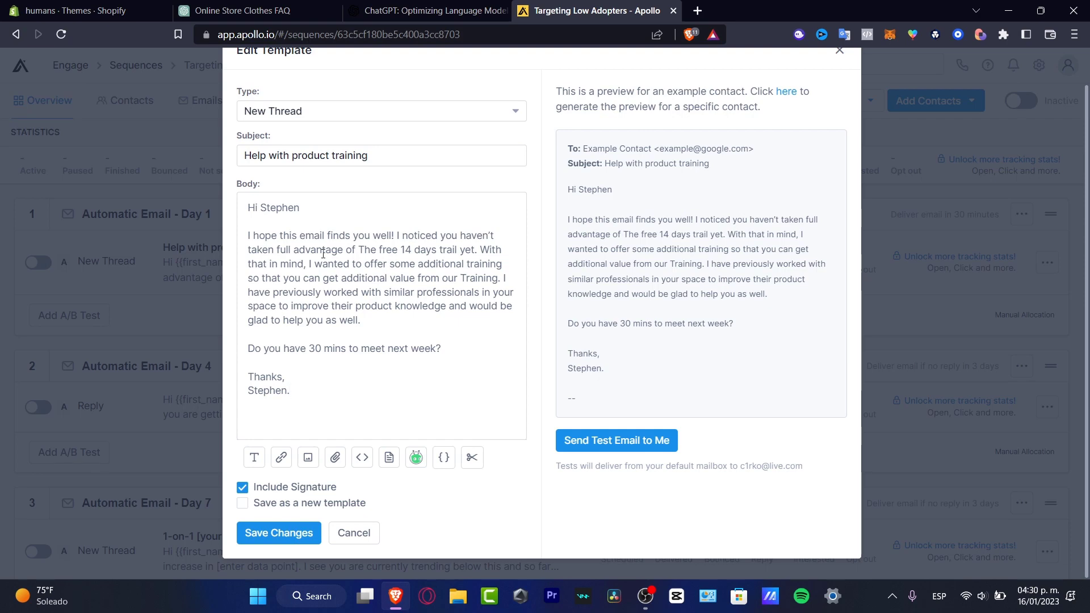
click(315, 526)
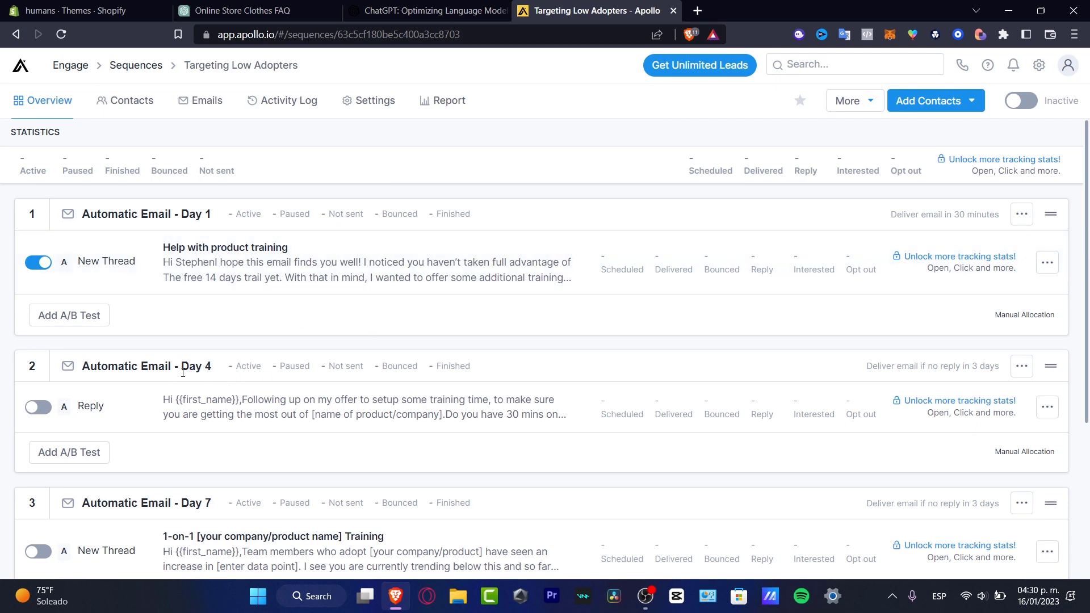
- Edit step 2's wait from 3 to 6 days and save, shifting later emails to Days 10 and 13
drag(881, 367, 986, 362)
click(1022, 368)
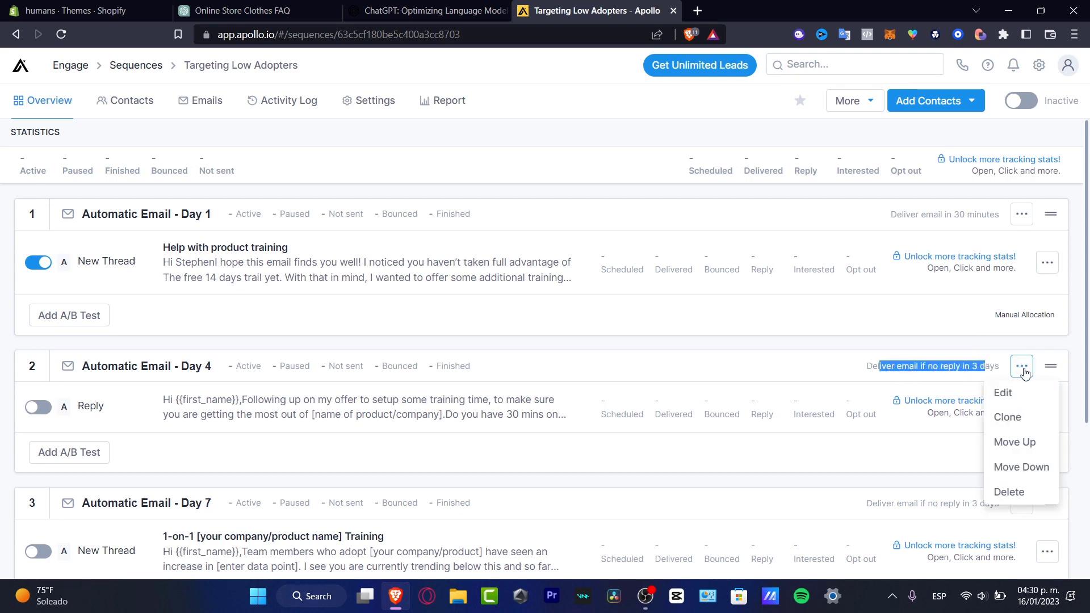
click(1030, 393)
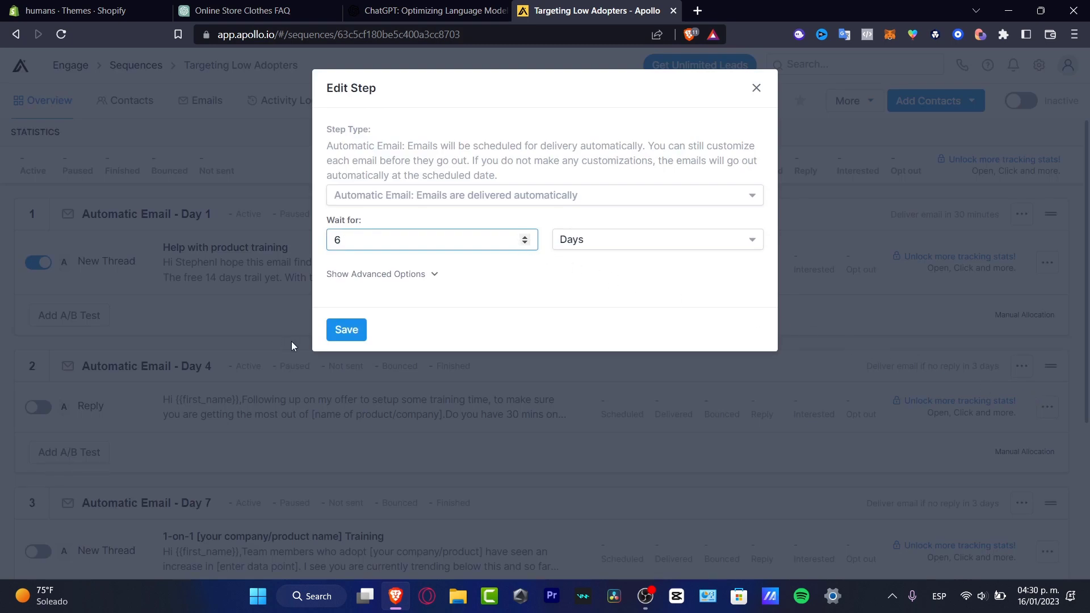
click(347, 330)
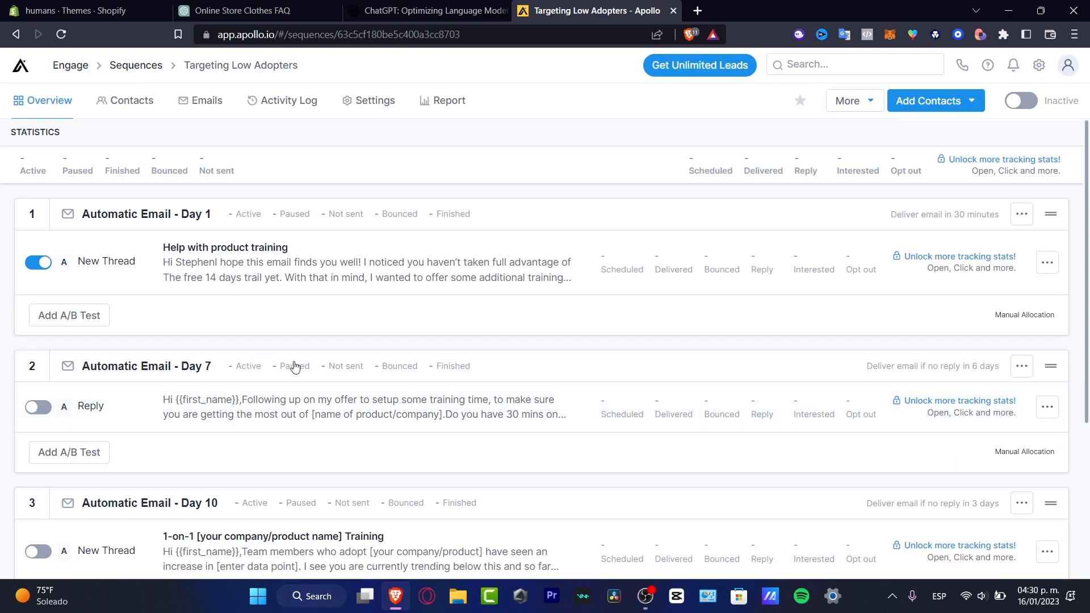
scroll(935, 385, down, 4)
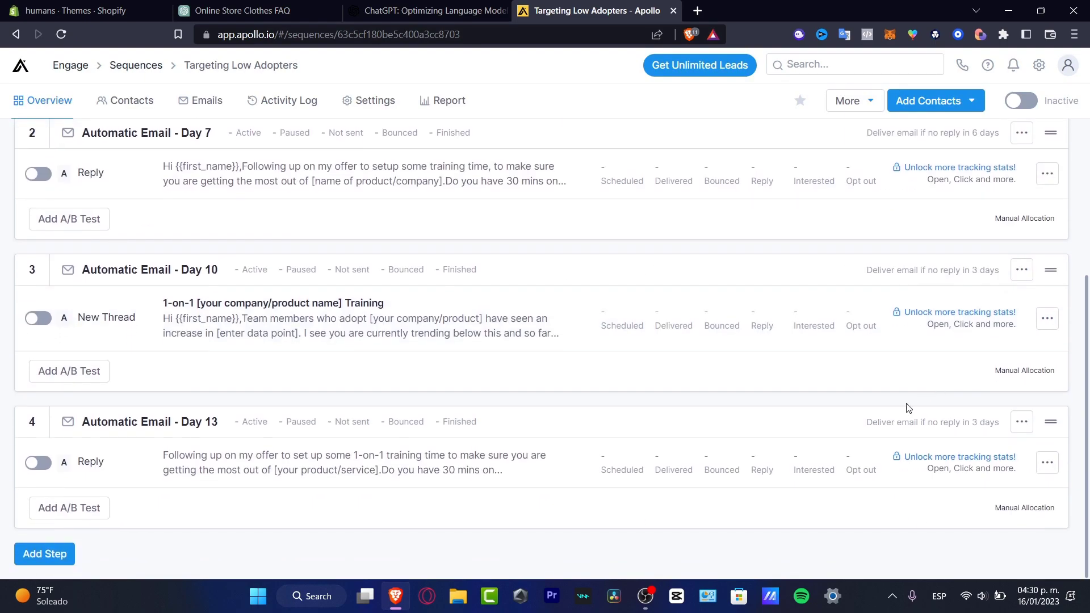
scroll(908, 407, up, 4)
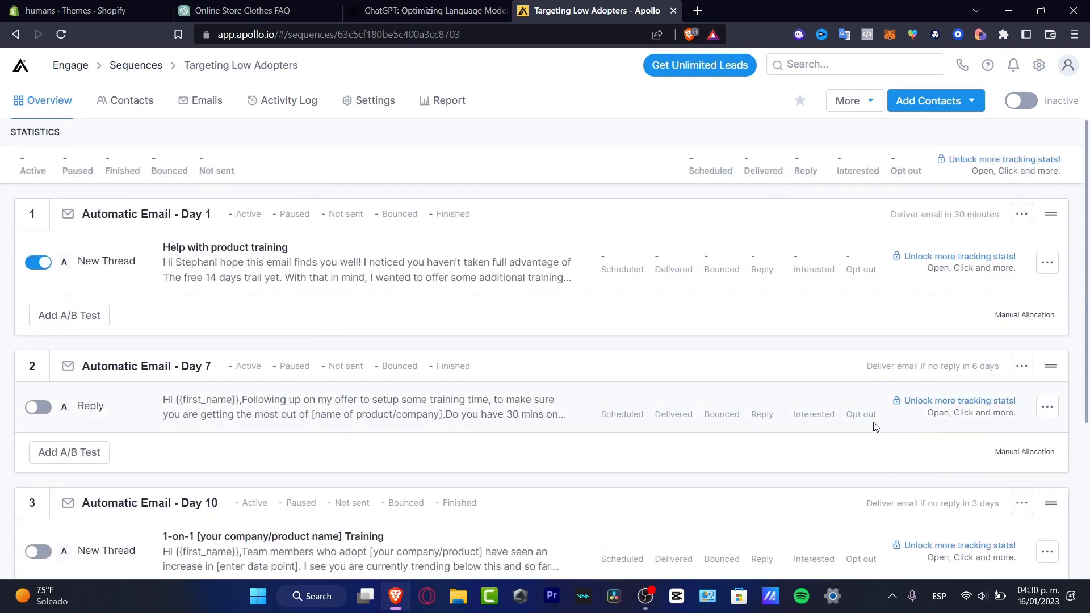
- In the Day 7 email, replace the product placeholder with 'Free 14 day trial mode' and start typing a name over {{first_name}}
click(146, 423)
drag(447, 239, 335, 253)
text(Free)
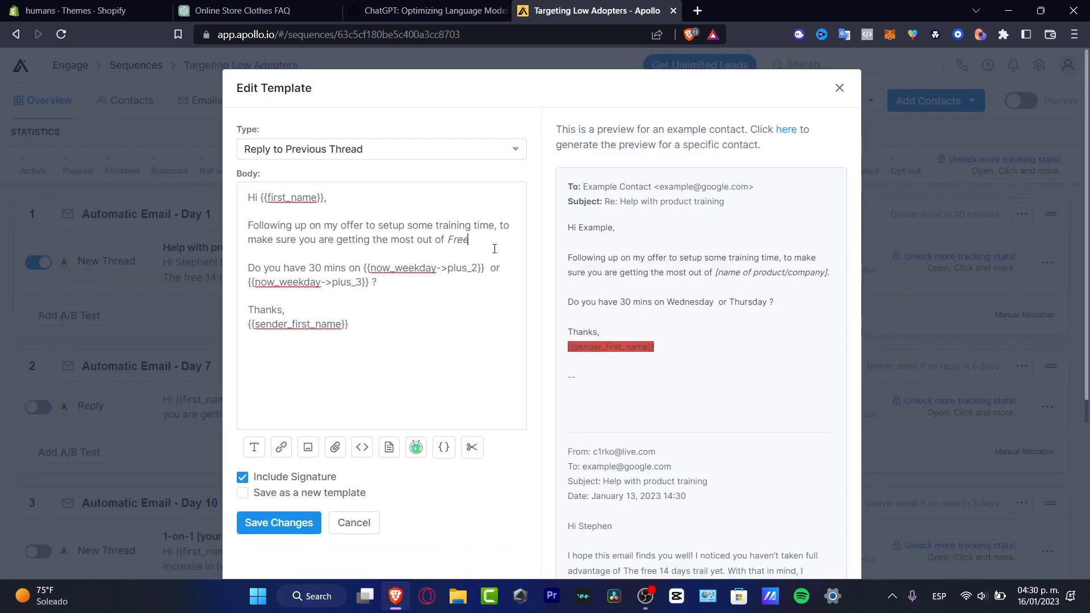
text( 14 day trial mode)
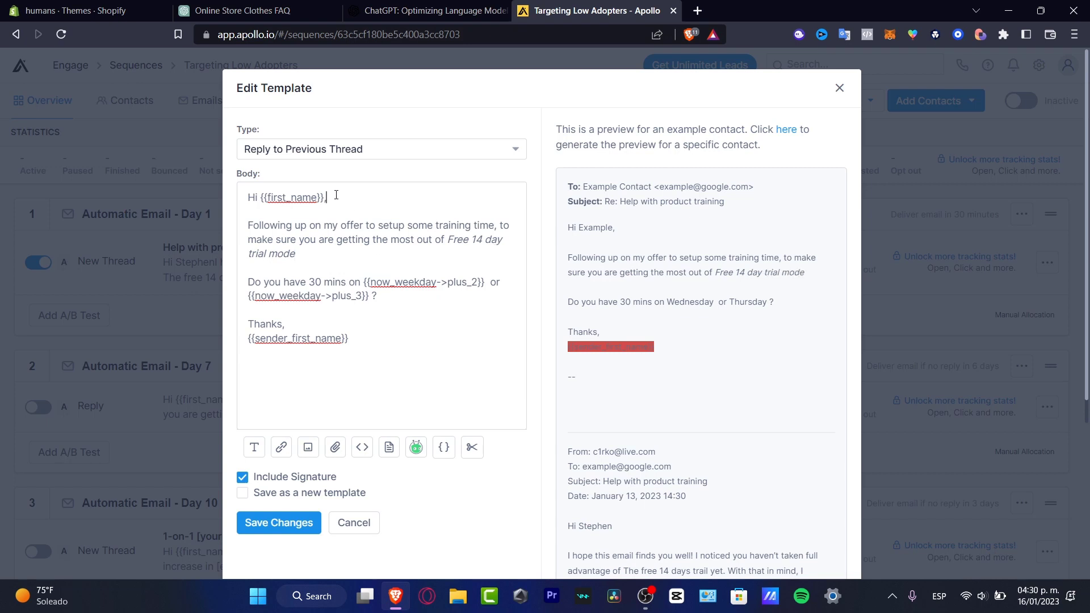
drag(336, 194, 261, 190)
text(Stephen,)
- Save the Day 7 email, review the sequence steps, and show the Add Contacts options
click(291, 523)
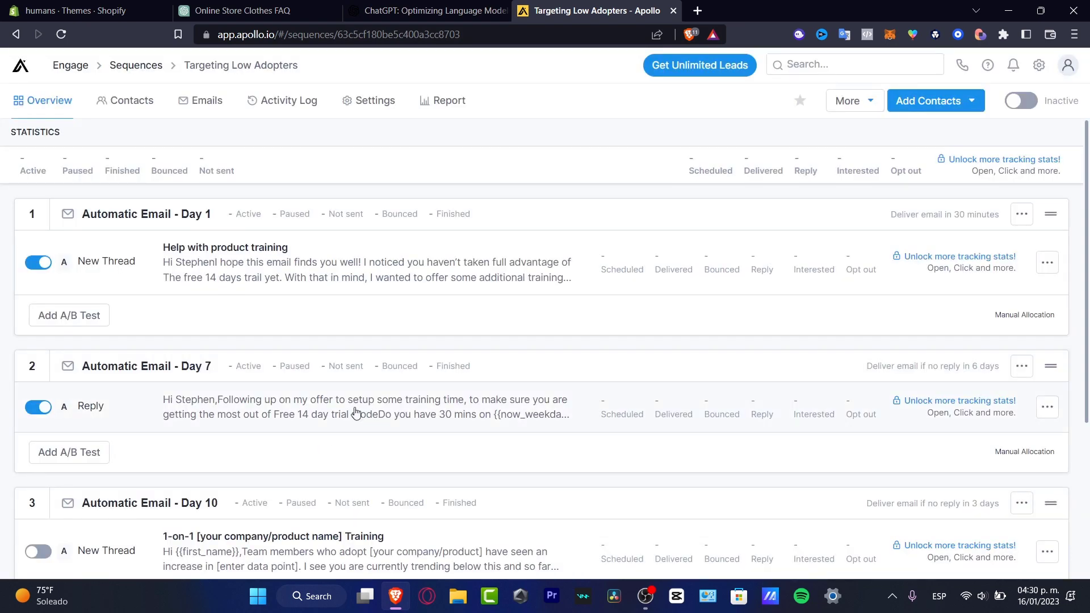
scroll(432, 406, down, 4)
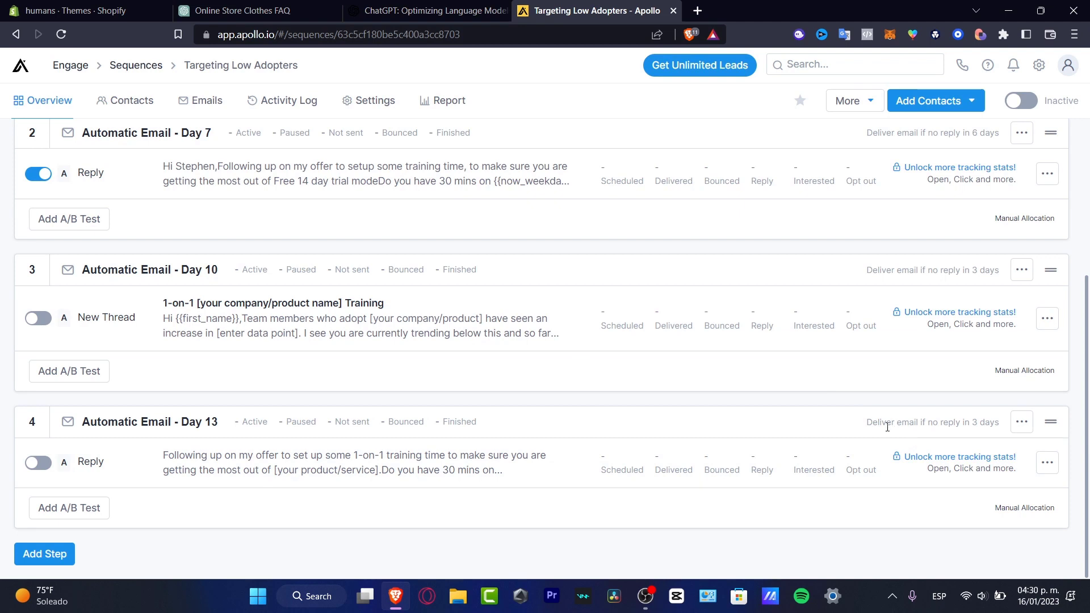
drag(867, 422, 995, 422)
double_click(974, 422)
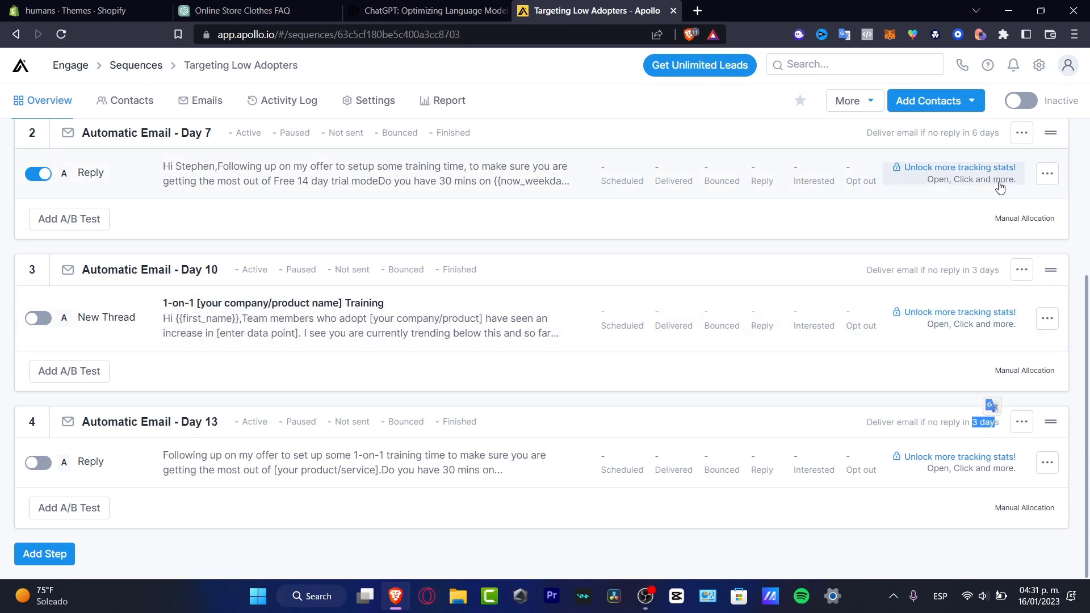
scroll(851, 200, up, 4)
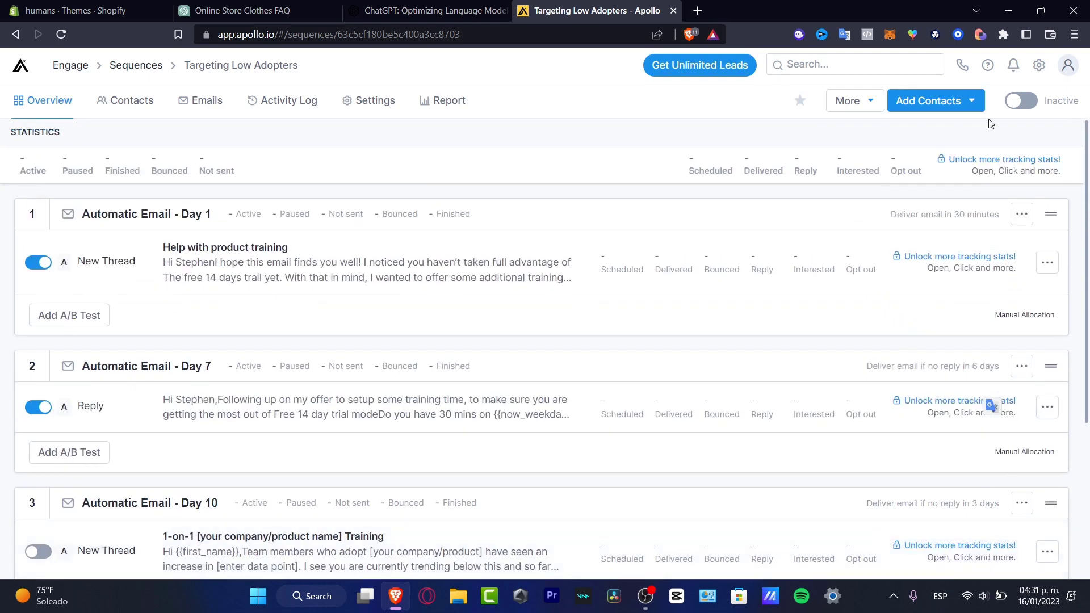
click(979, 99)
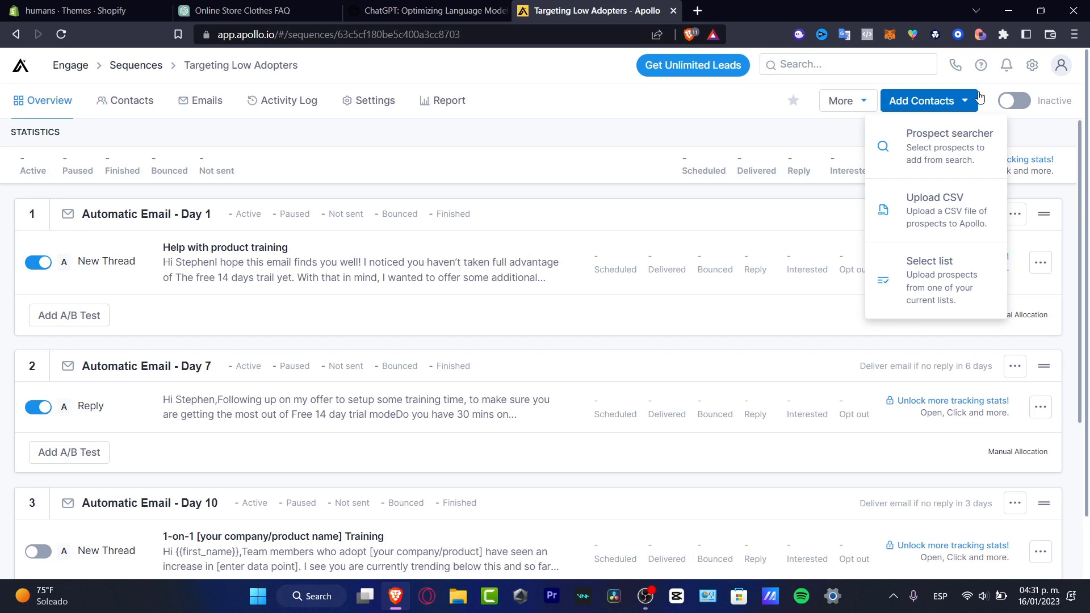
- Search for prospects and scroll the People results to the Canva Chief Evangelist row
click(964, 164)
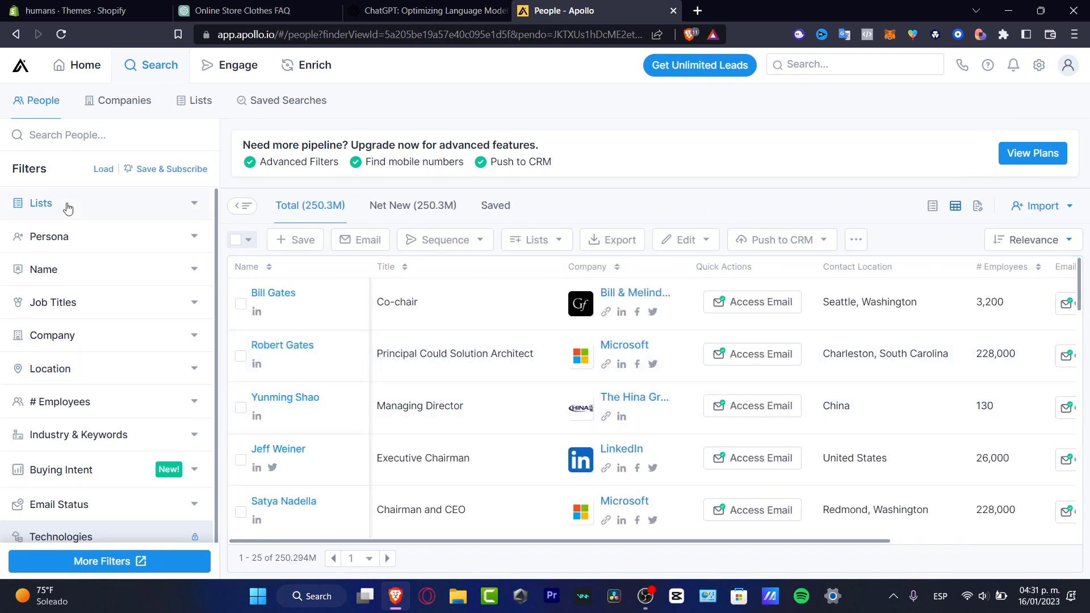
scroll(481, 388, down, 4)
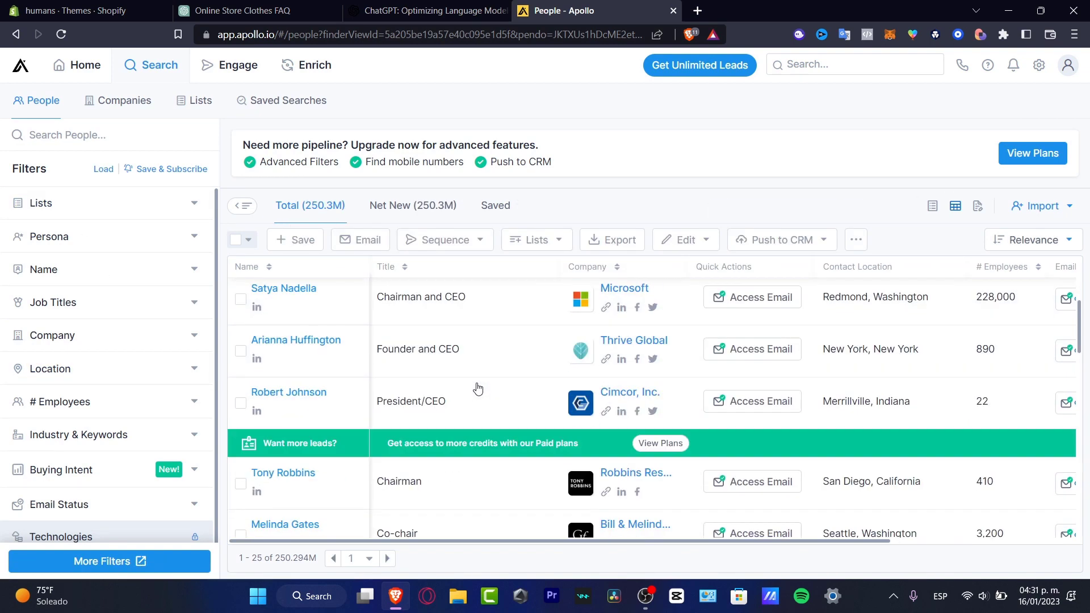
scroll(500, 411, down, 10)
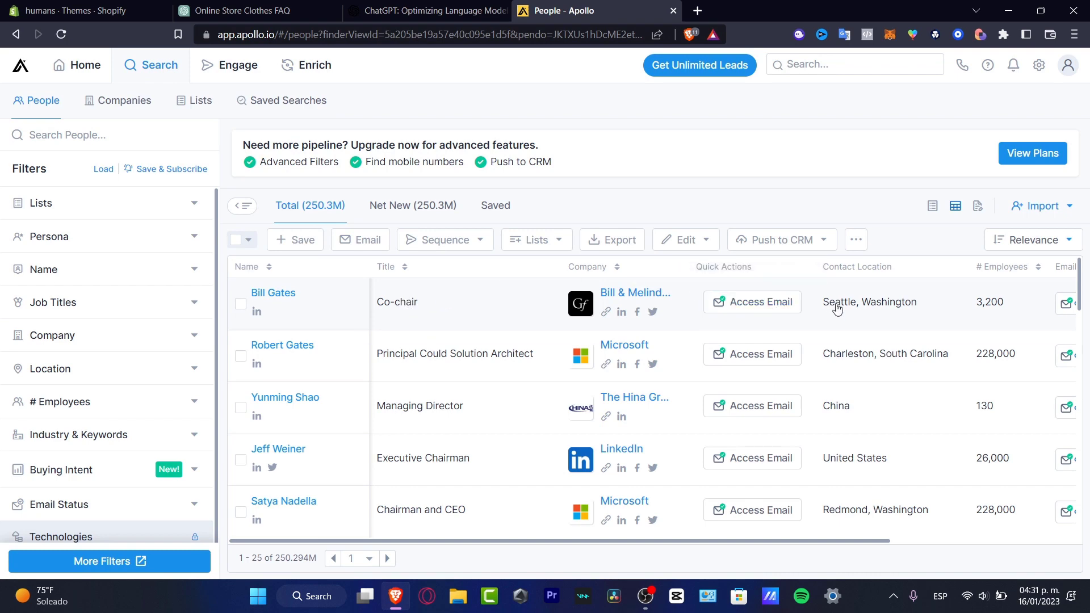
scroll(837, 309, down, 10)
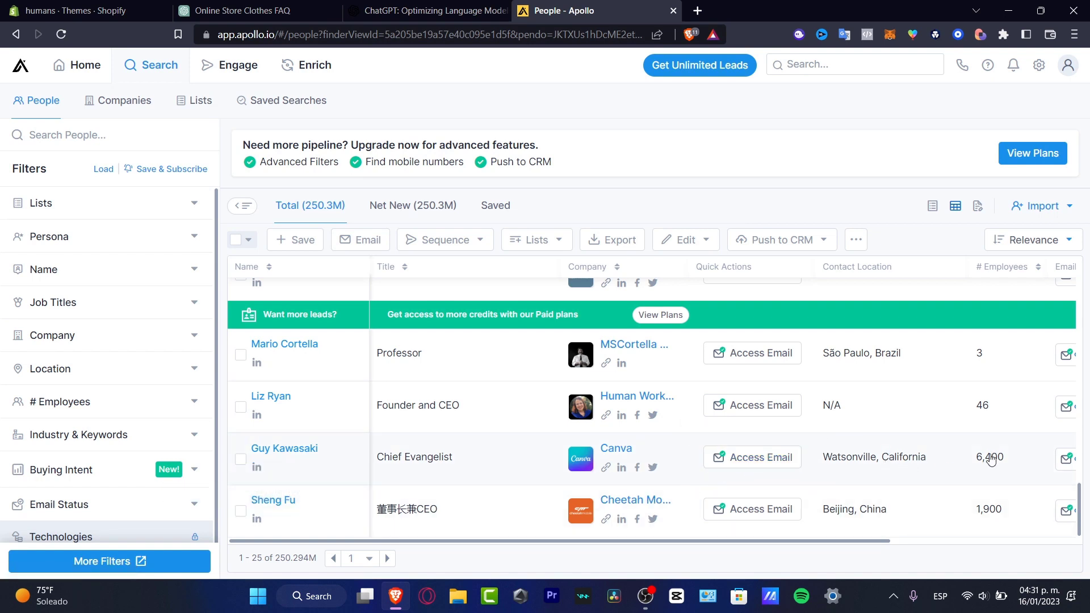
drag(875, 547, 768, 494)
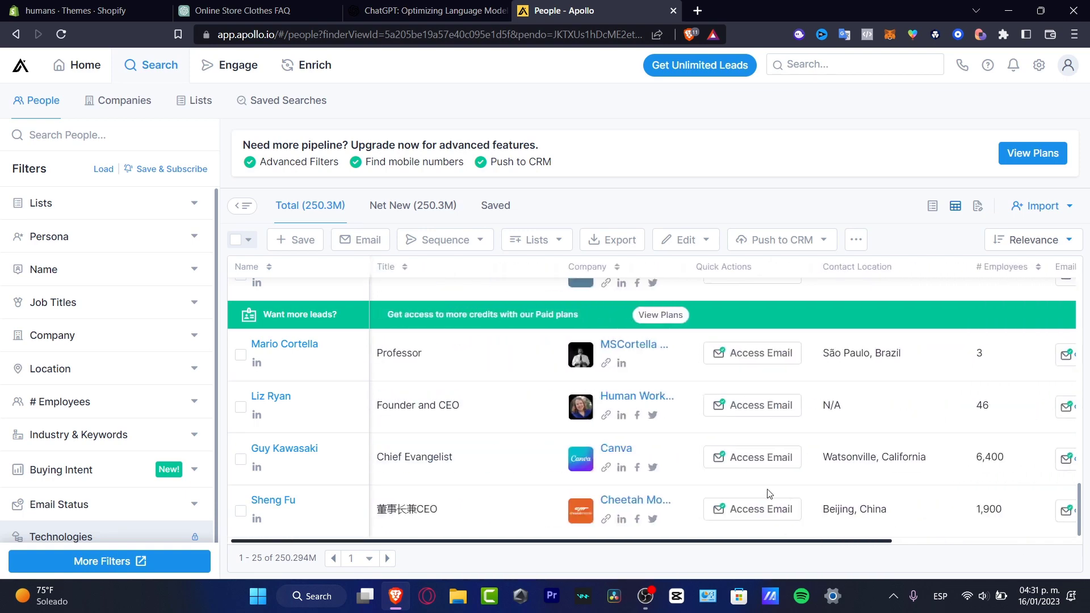
- Reveal the Canva contact's email by agreeing to the sending terms, then return to People search
click(790, 460)
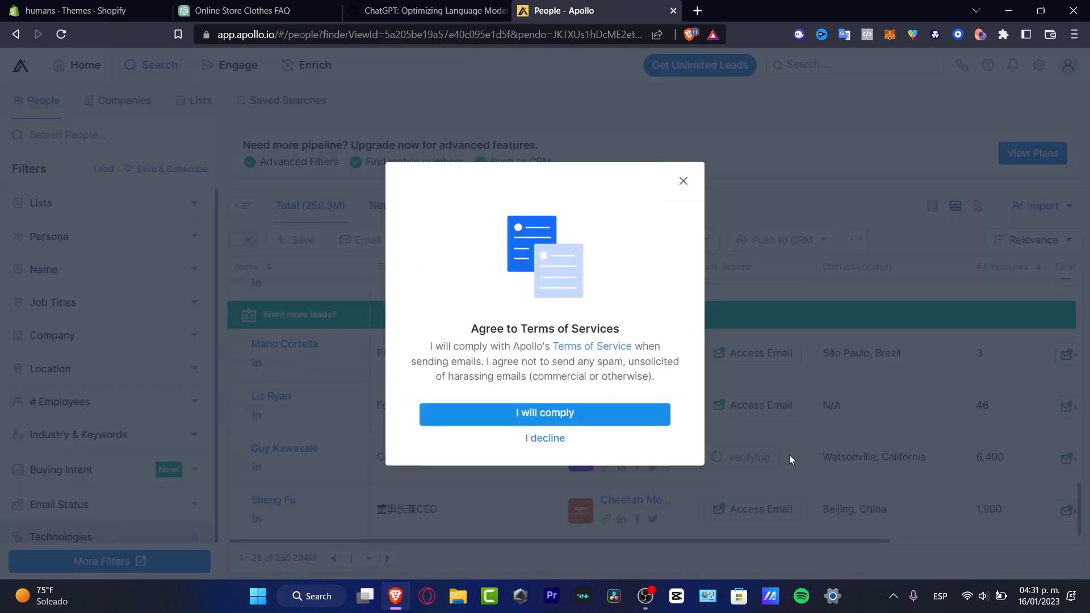
click(591, 415)
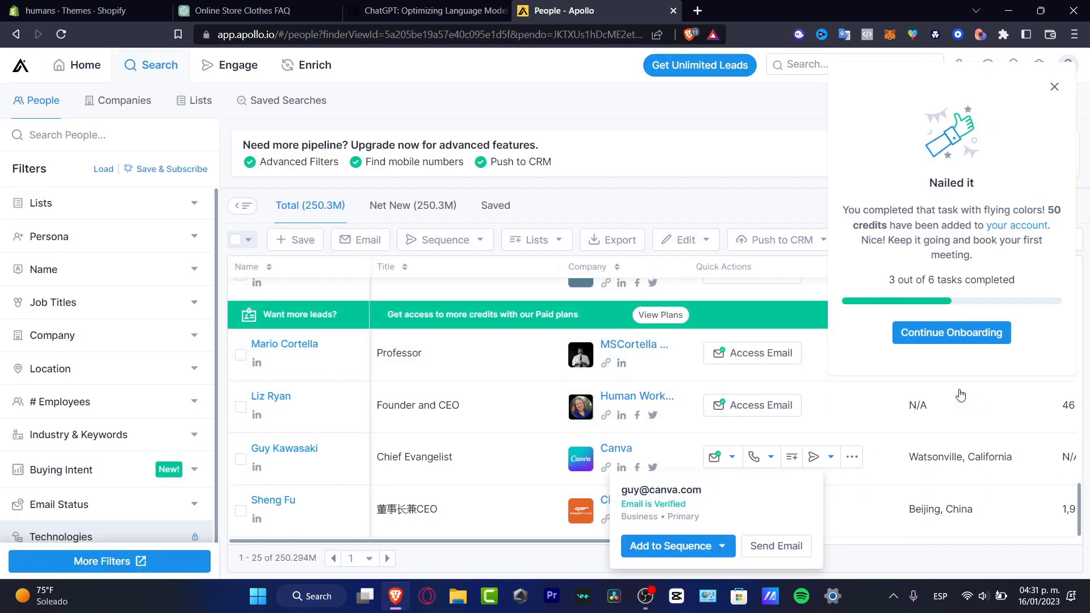
click(995, 338)
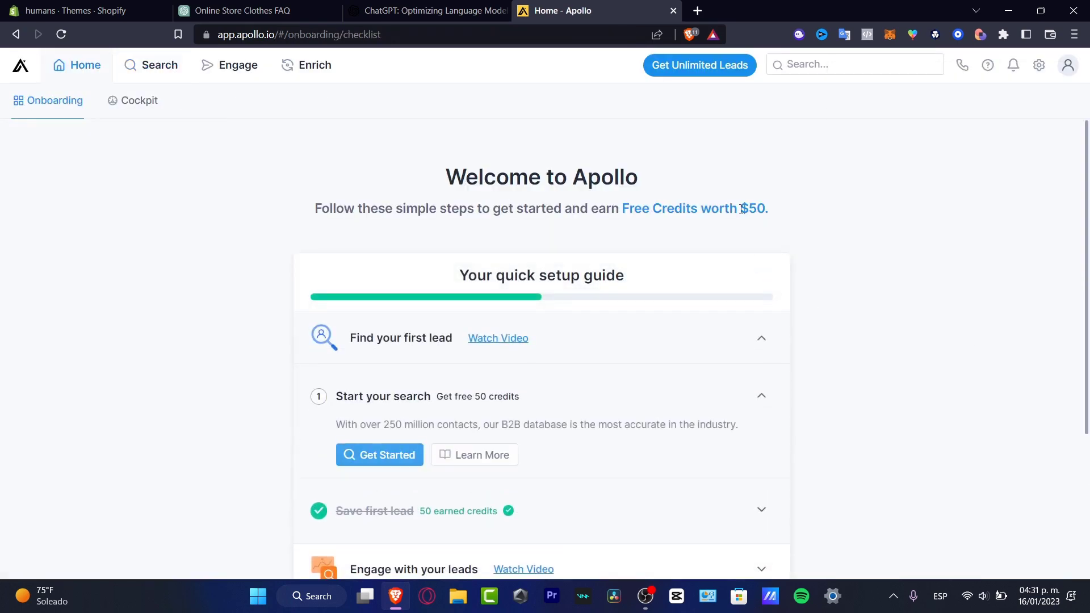
click(16, 34)
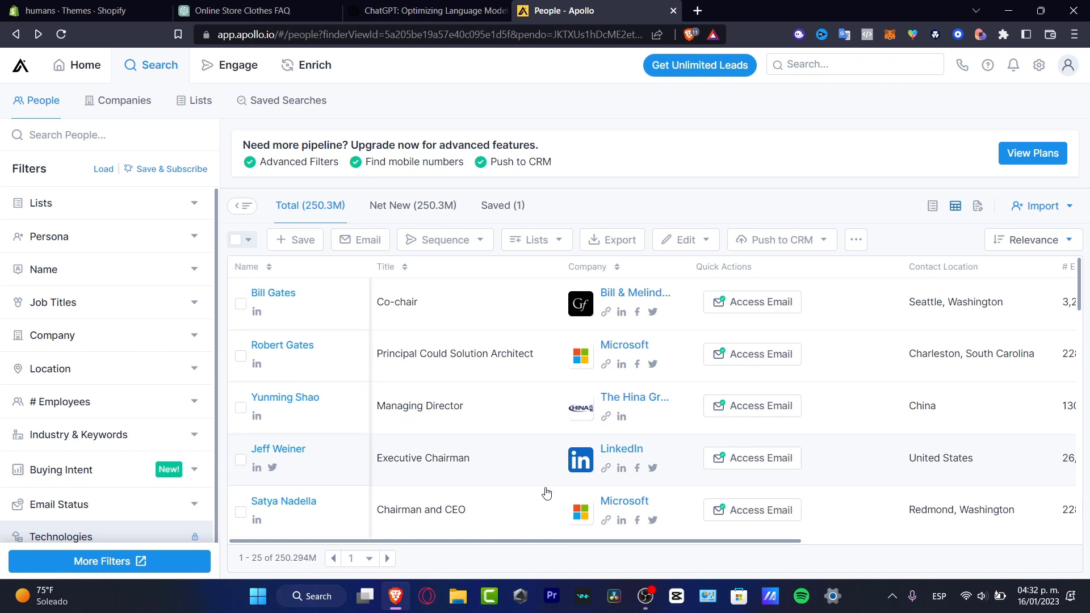
- From the Canva contact's Add to Sequence action, open 'View all sequences' in a new tab
scroll(574, 489, down, 5)
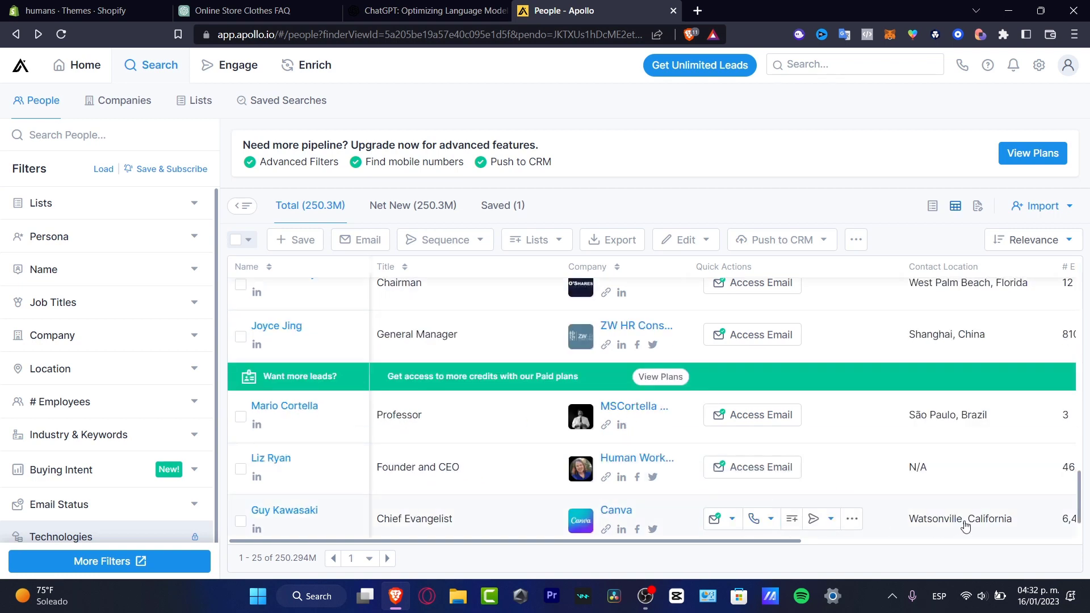
scroll(513, 526, down, 1)
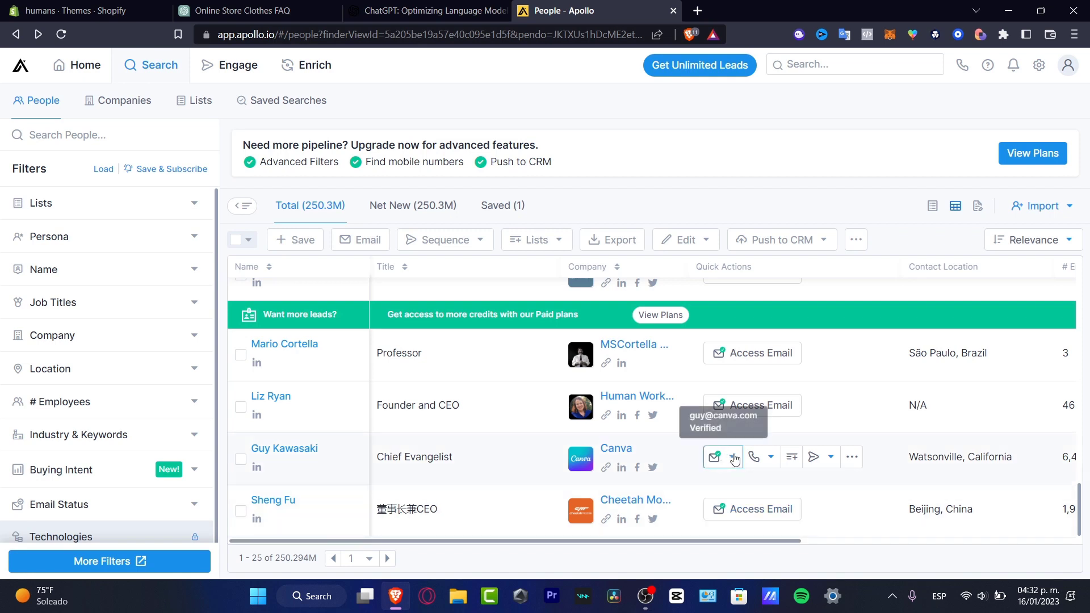
mouse_move(730, 461)
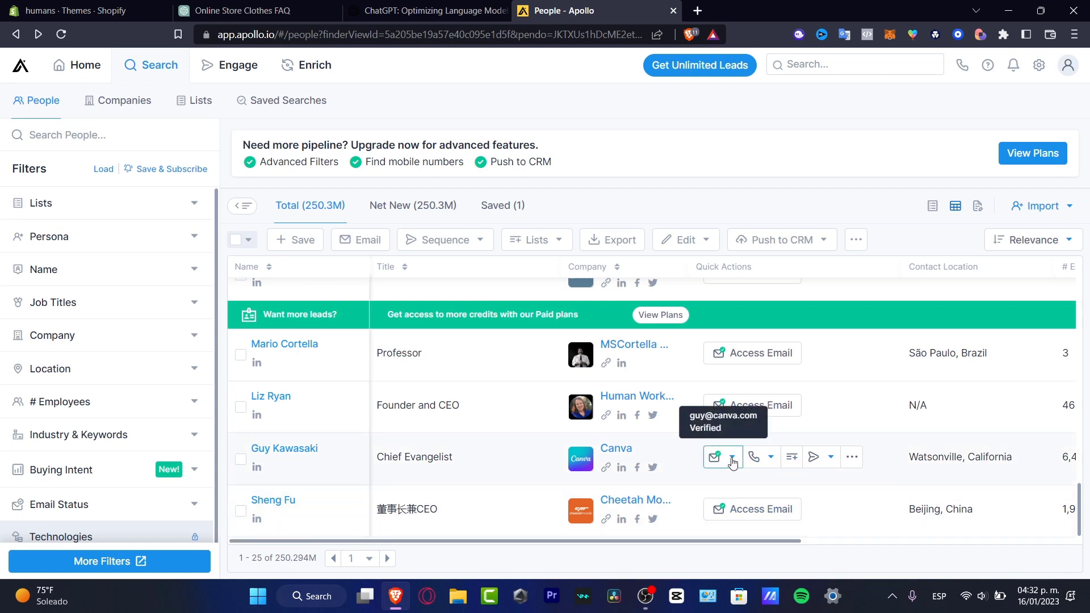
mouse_move(764, 465)
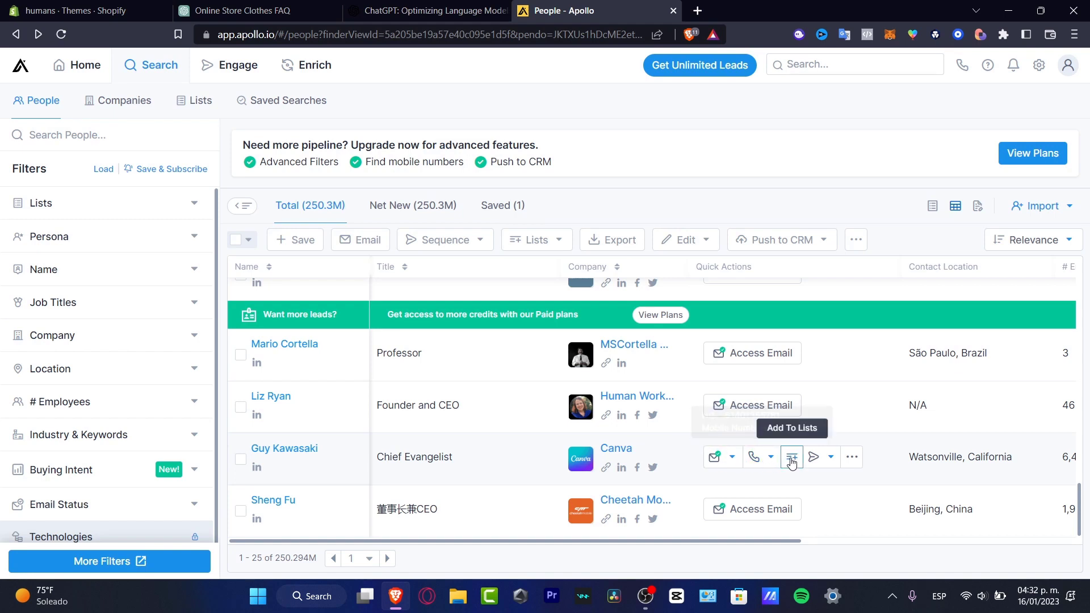
click(818, 458)
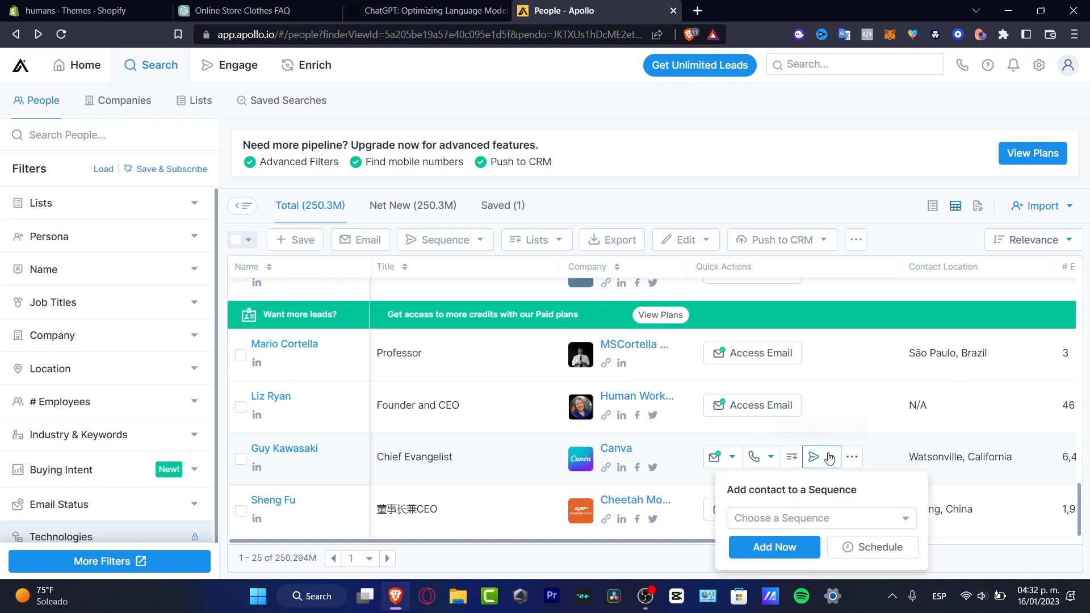
click(837, 515)
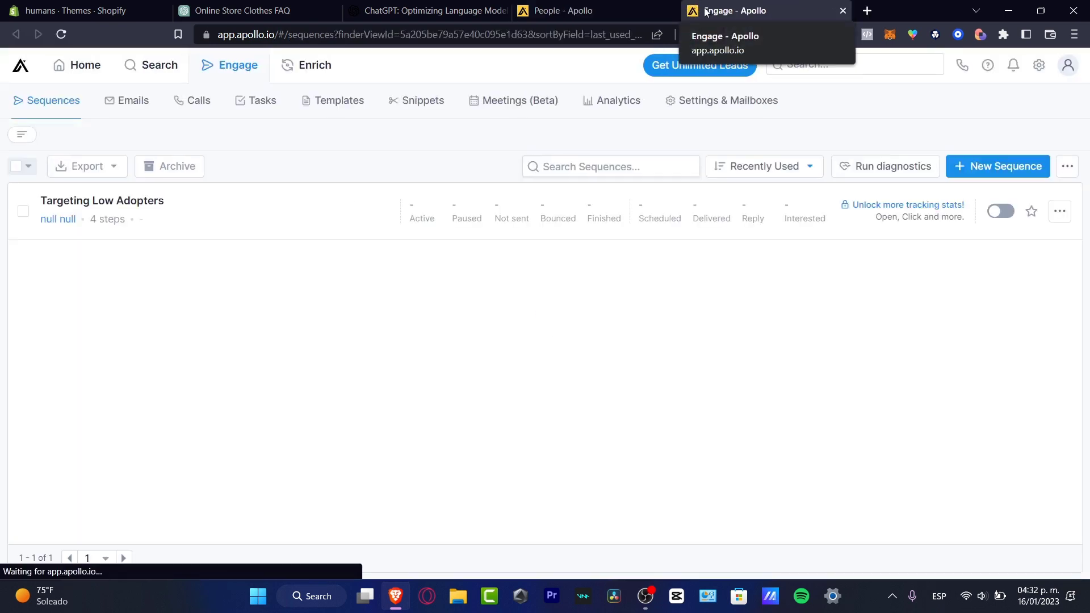
- Switch the Targeting Low Adopters sequence on, then go back to the 'People - Apollo' tab
click(23, 211)
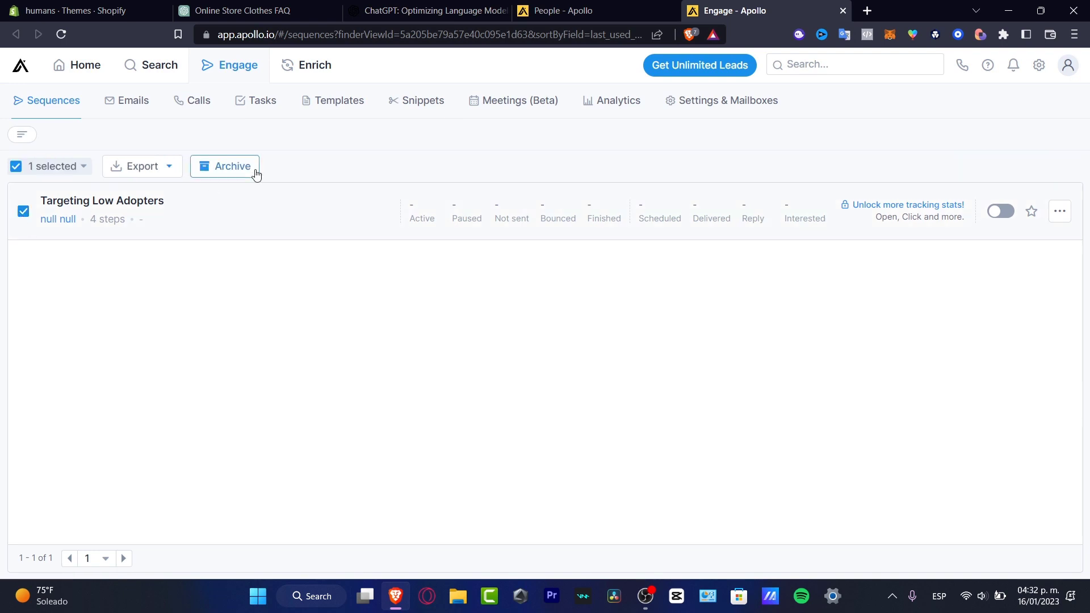
click(1000, 211)
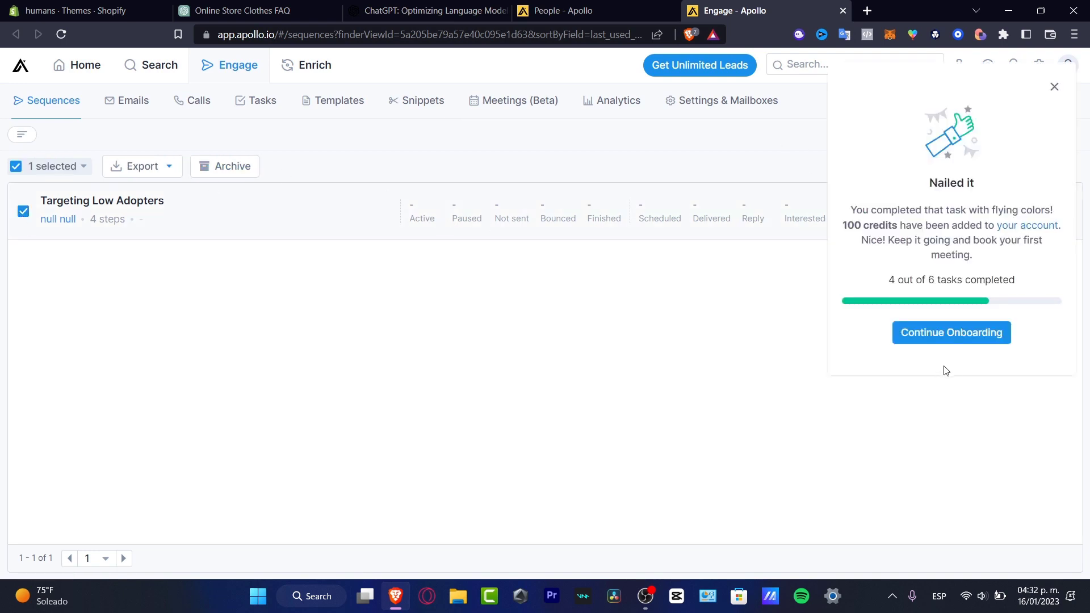
click(972, 335)
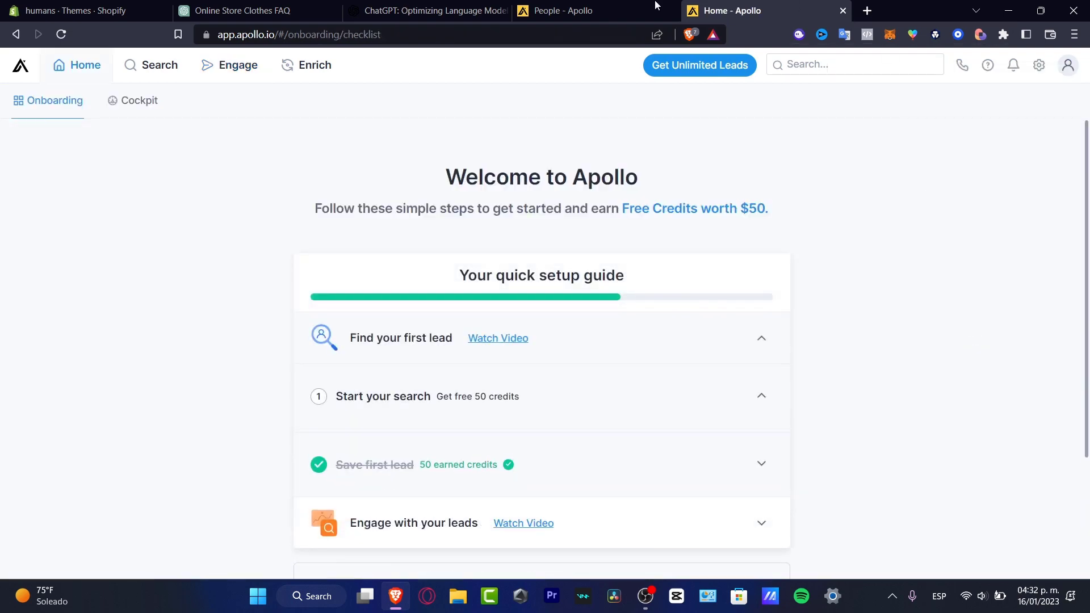
click(616, 6)
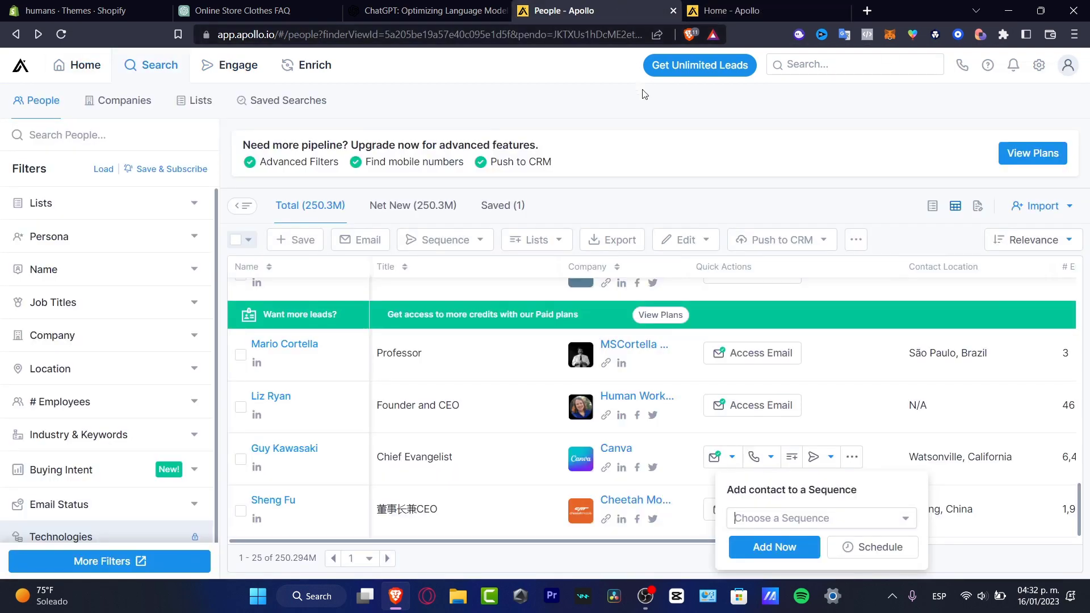
- Open Enrich, try the HubSpot CRM enrichment feature, then view the Enrichment Overview
click(307, 67)
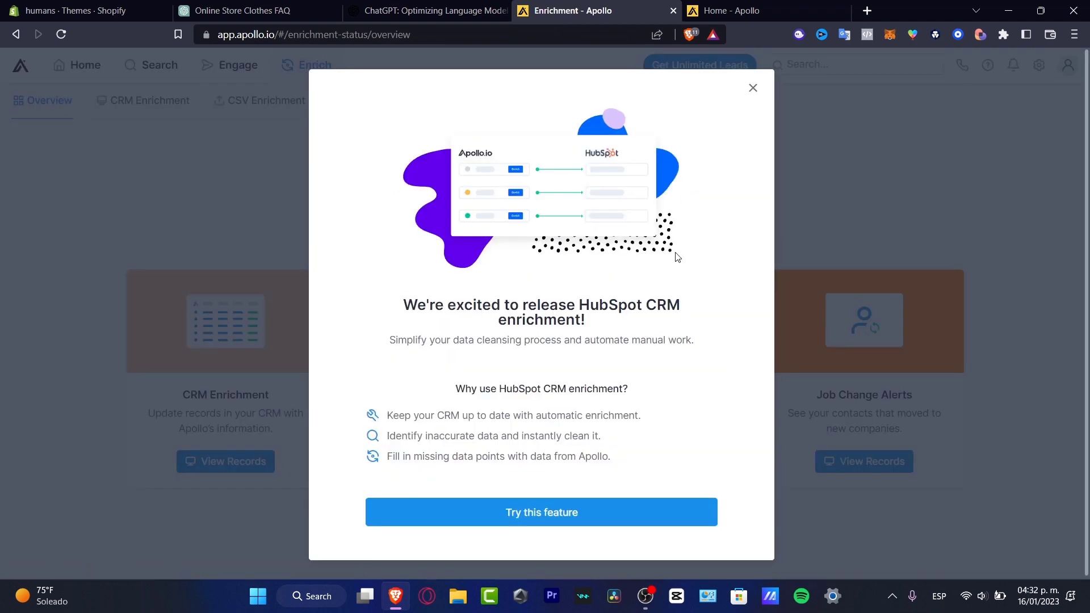
drag(471, 305, 593, 319)
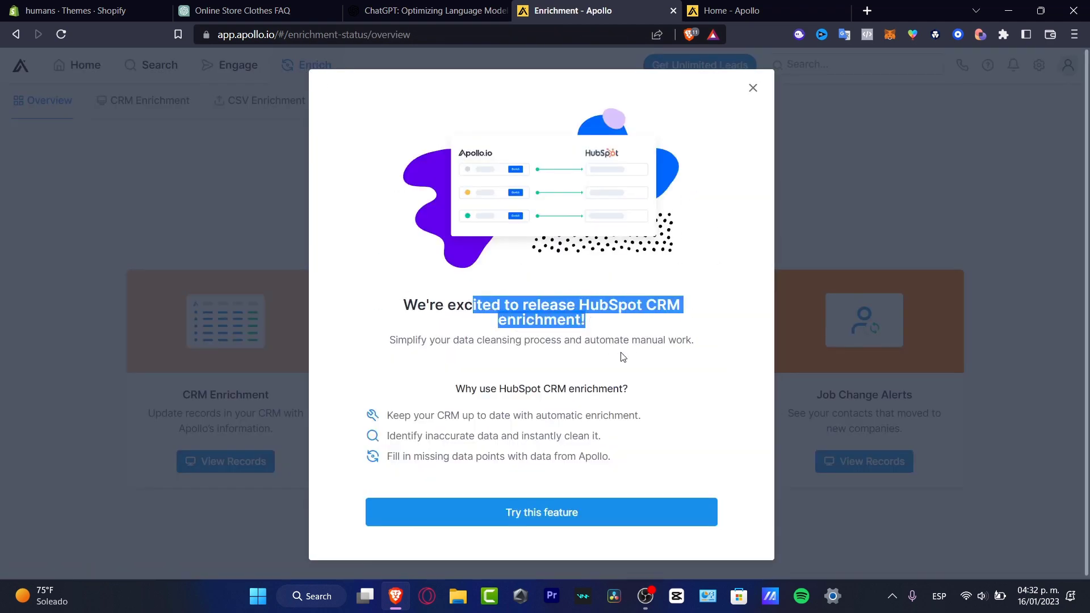
drag(434, 417, 461, 419)
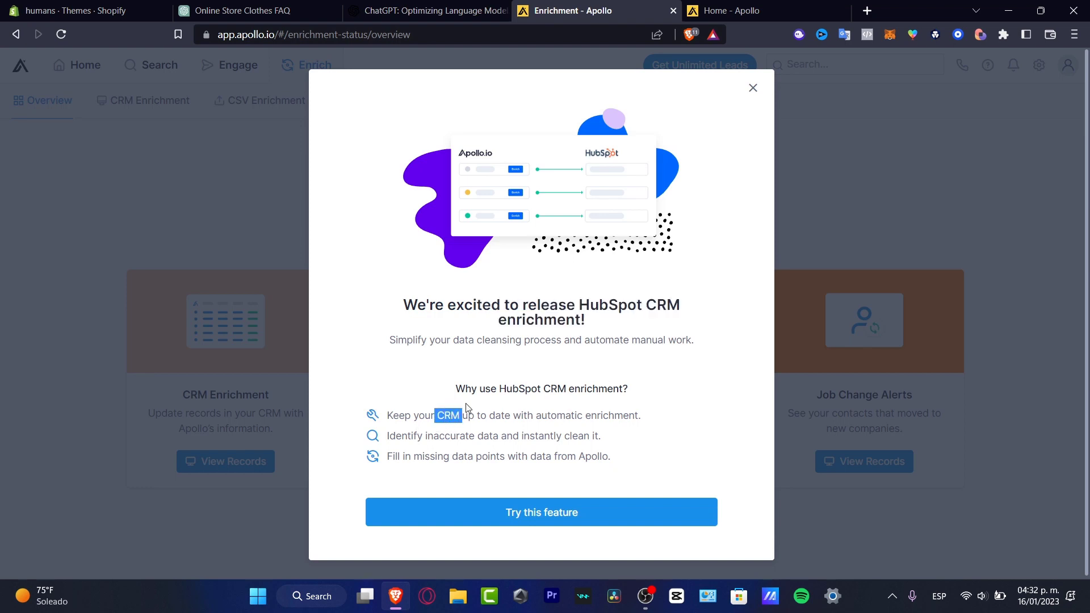
click(601, 514)
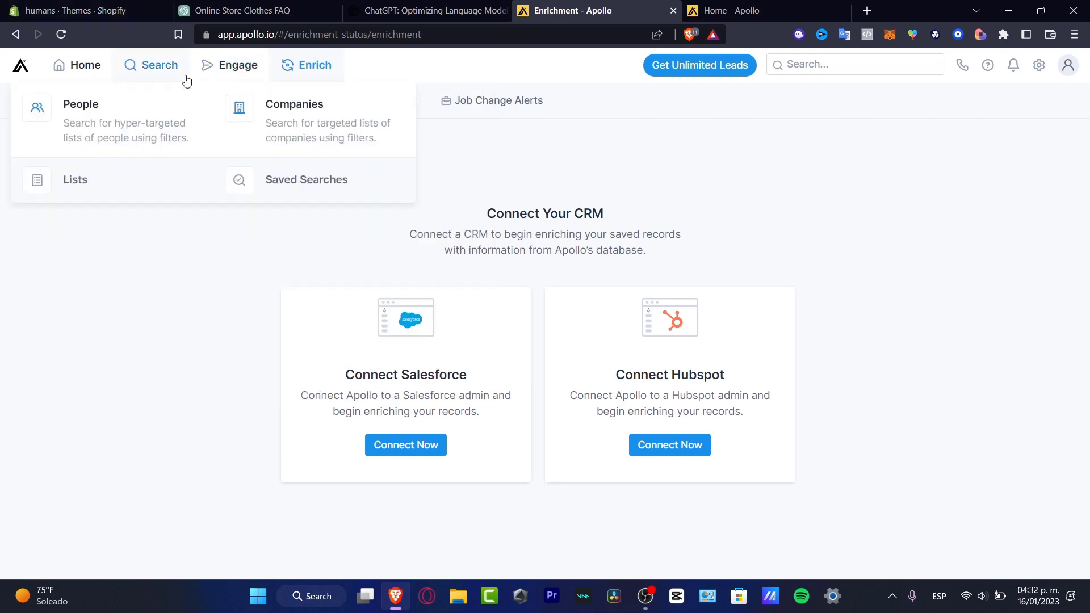
click(51, 100)
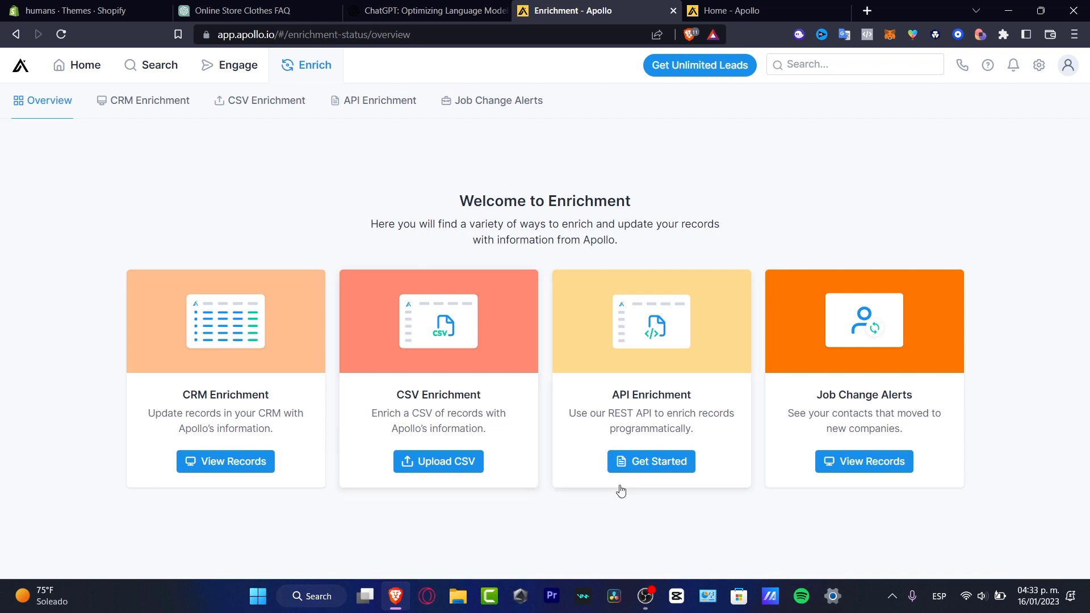
- Look at the Developer Portal API Quickstart from API Enrichment, then return to 'Home - Apollo'
click(688, 461)
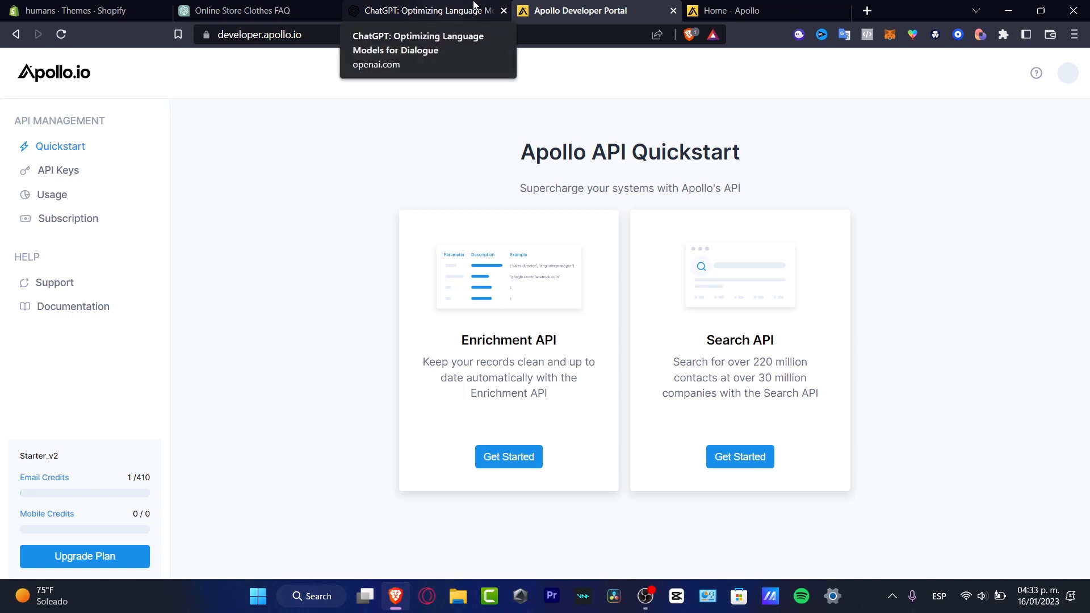
click(724, 4)
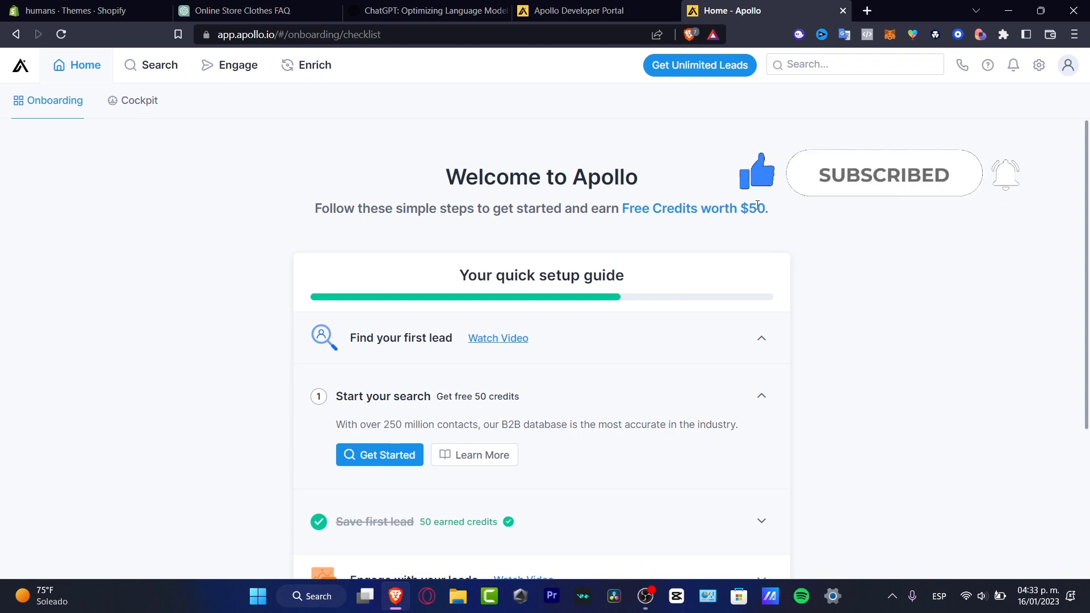
drag(773, 211, 616, 204)
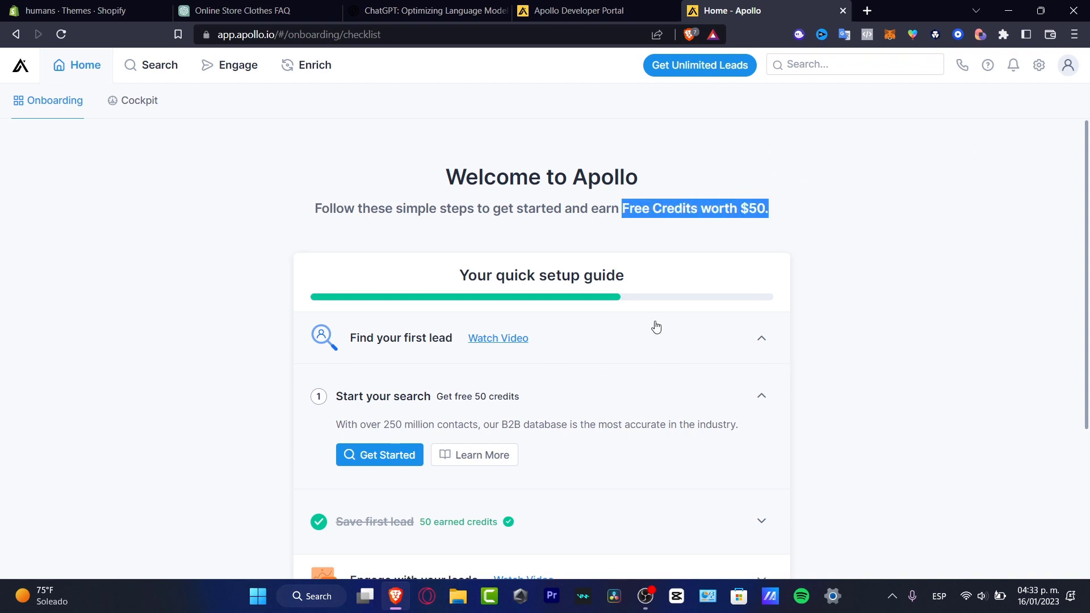
click(559, 333)
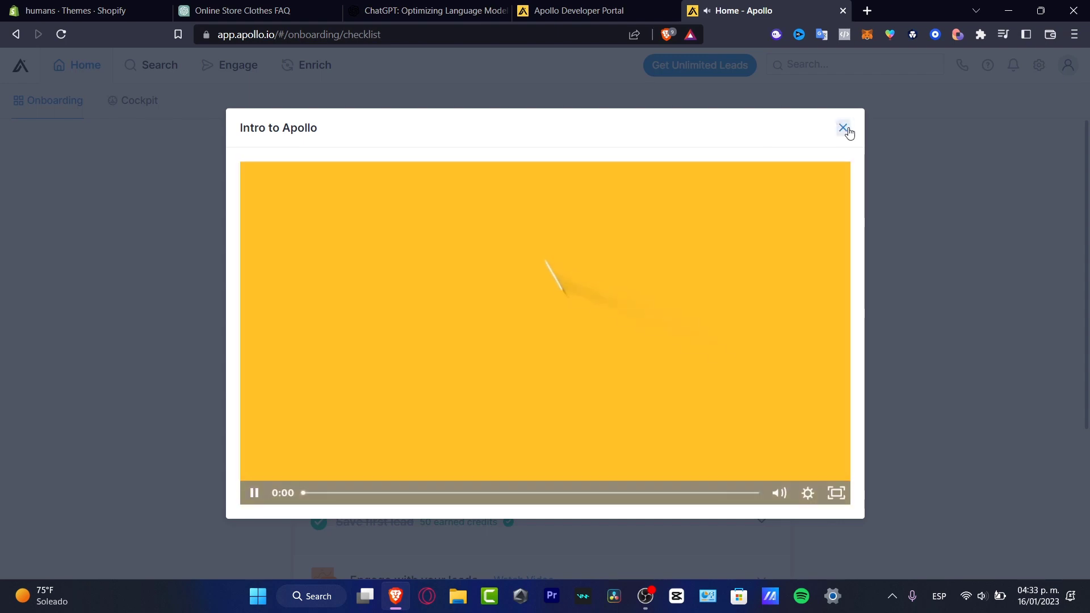
click(844, 127)
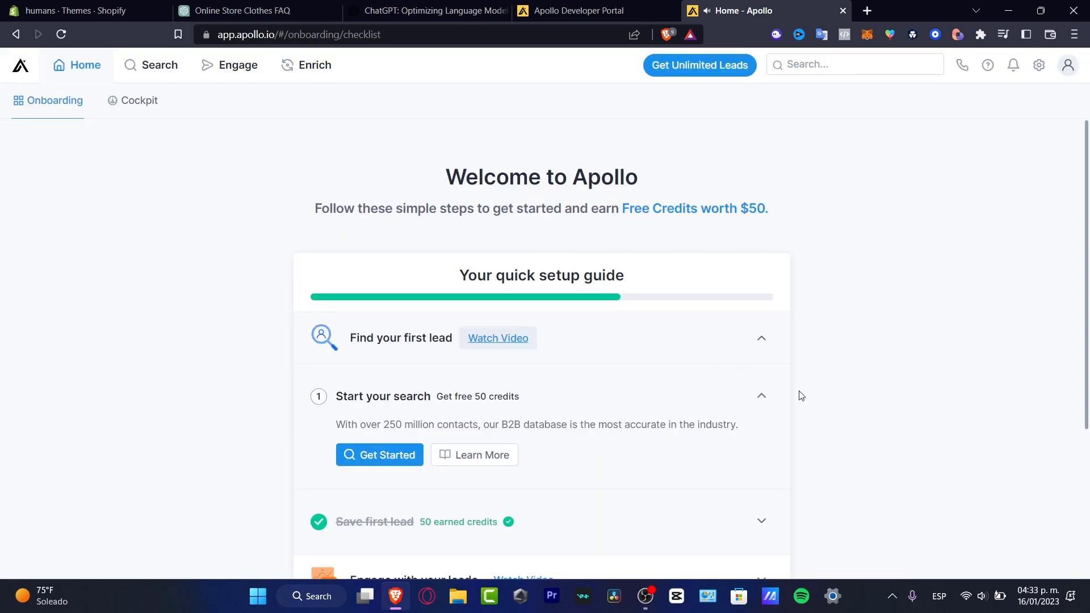
scroll(801, 396, down, 4)
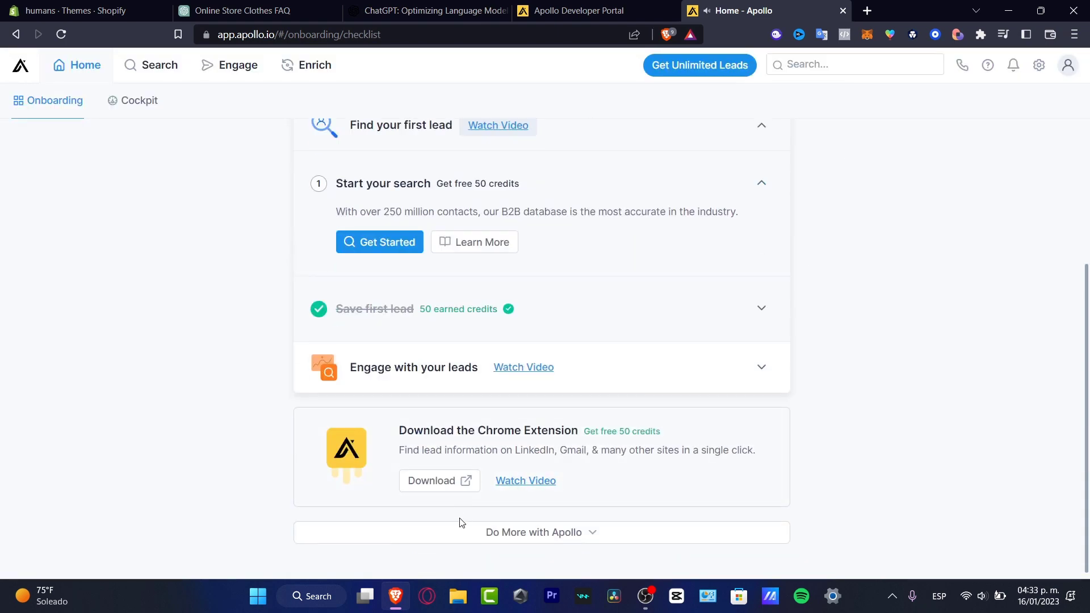